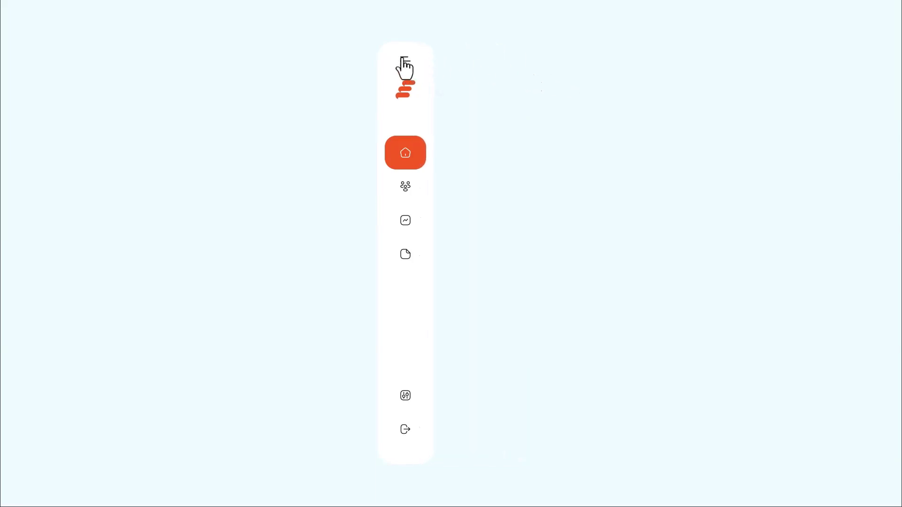
# - Expand the collapsed Marketo sidebar in the prototype preview using its hamburger icon
pyautogui.click(406, 61)
pyautogui.click(405, 62)
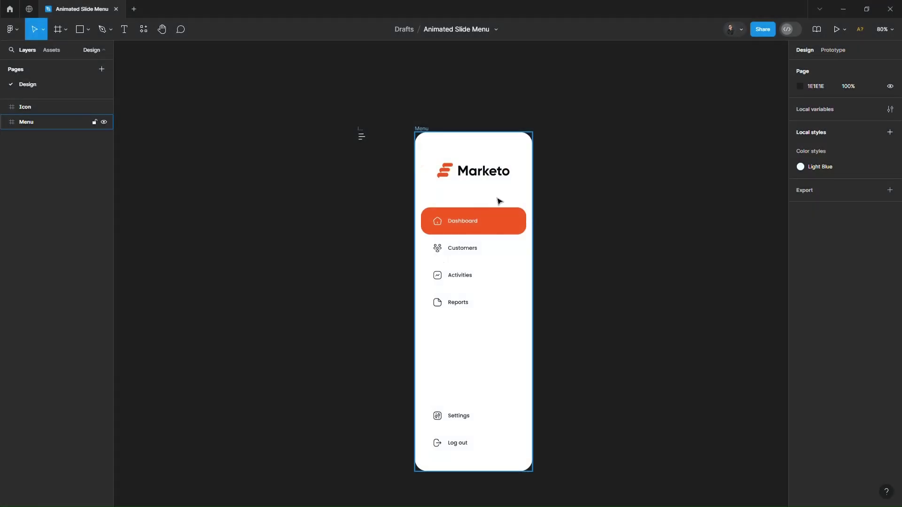
pyautogui.click(518, 195)
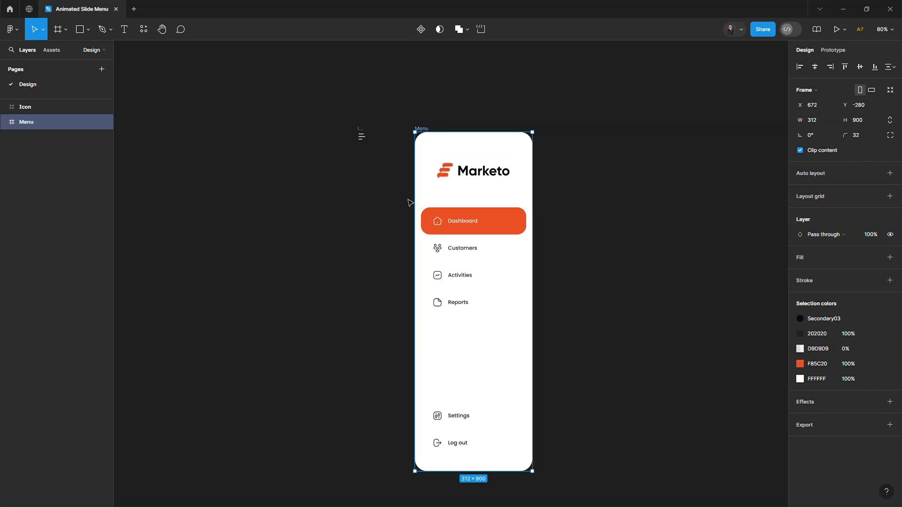
pyautogui.scroll(10, 365, 136)
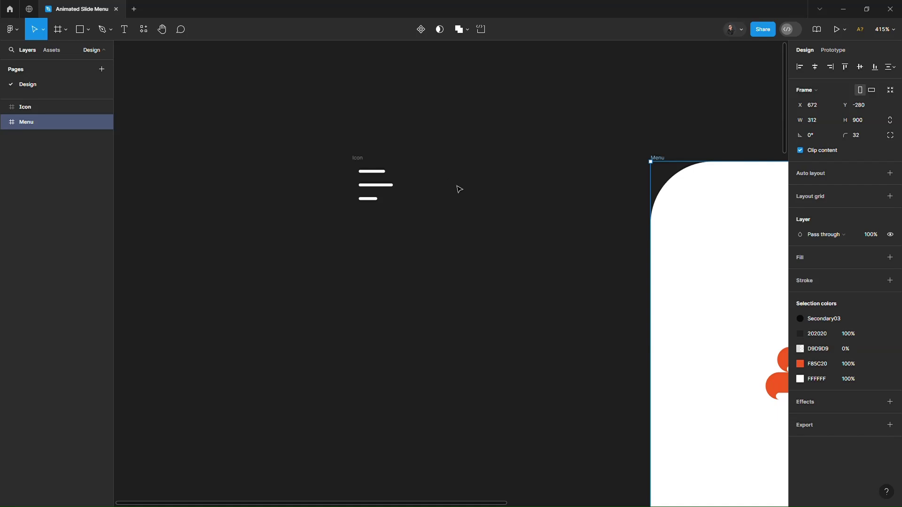
pyautogui.click(365, 166)
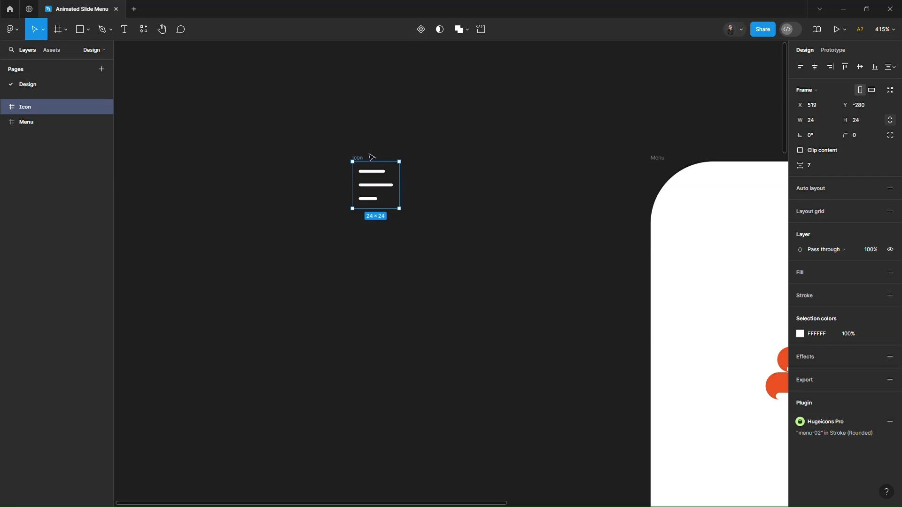
# - Duplicate the hamburger Icon frame and place the copy just to its right
pyautogui.hotkey('ctrl', 'd')
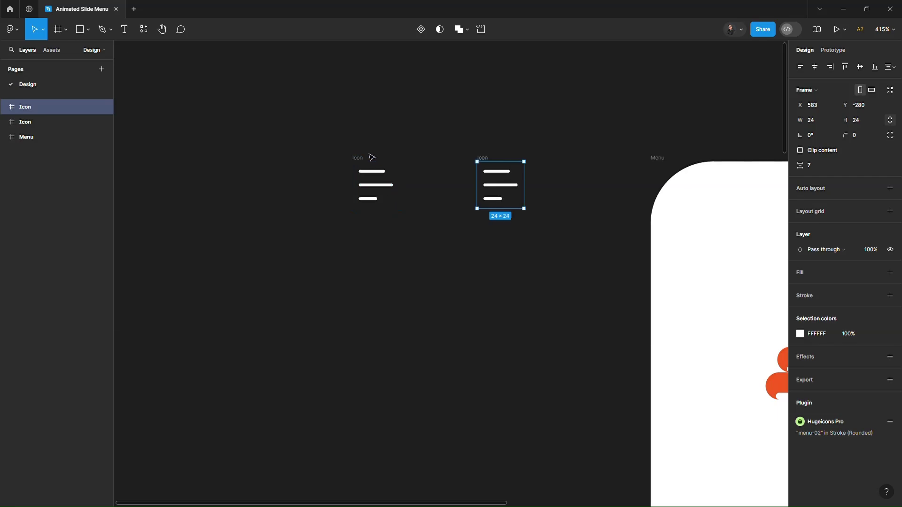
pyautogui.scroll(2, 458, 156)
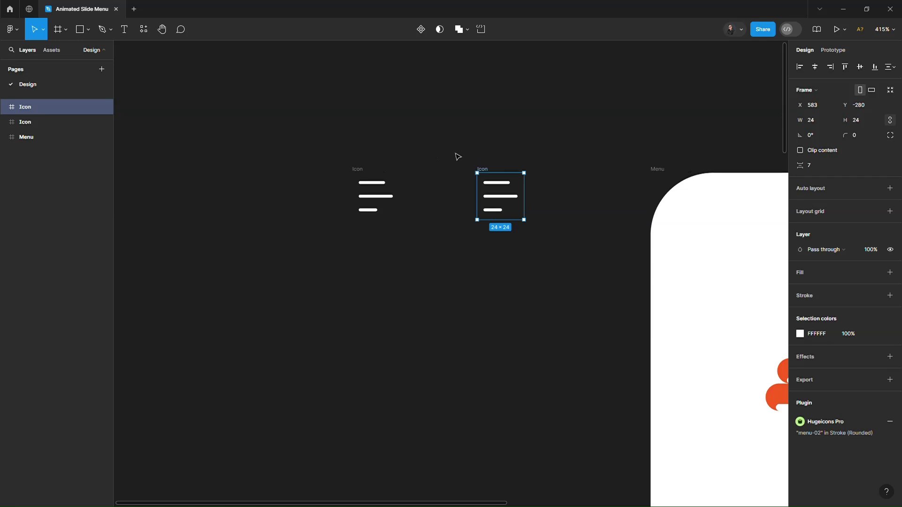
pyautogui.moveTo(486, 172); pyautogui.dragTo(468, 172)
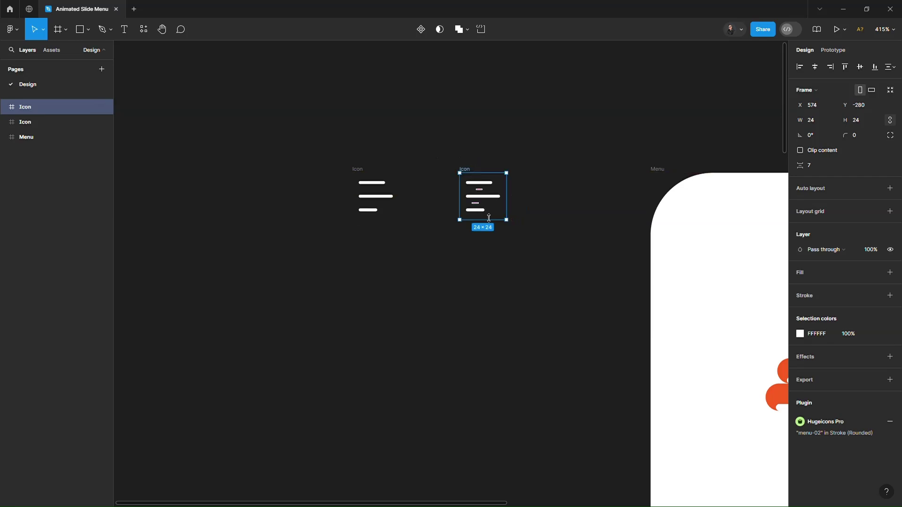
pyautogui.click(494, 280)
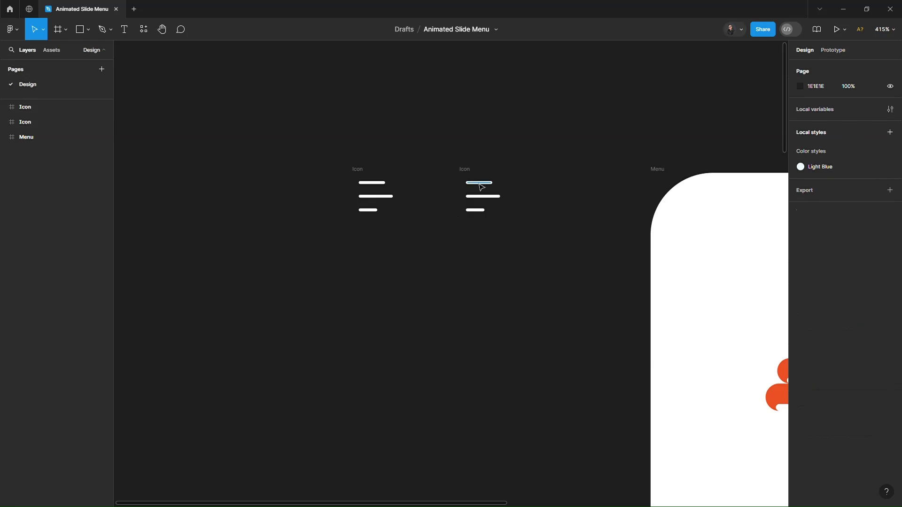
# - Delete the copy's top and bottom lines, leaving only the 16-px middle line
pyautogui.click(479, 183)
pyautogui.keyDown('shift'); pyautogui.click(475, 211); pyautogui.keyUp('shift')
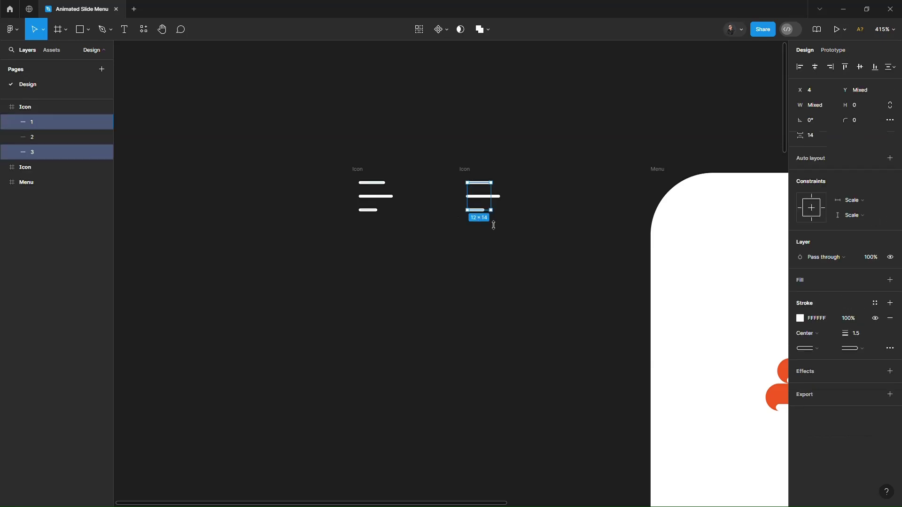
pyautogui.click(448, 245)
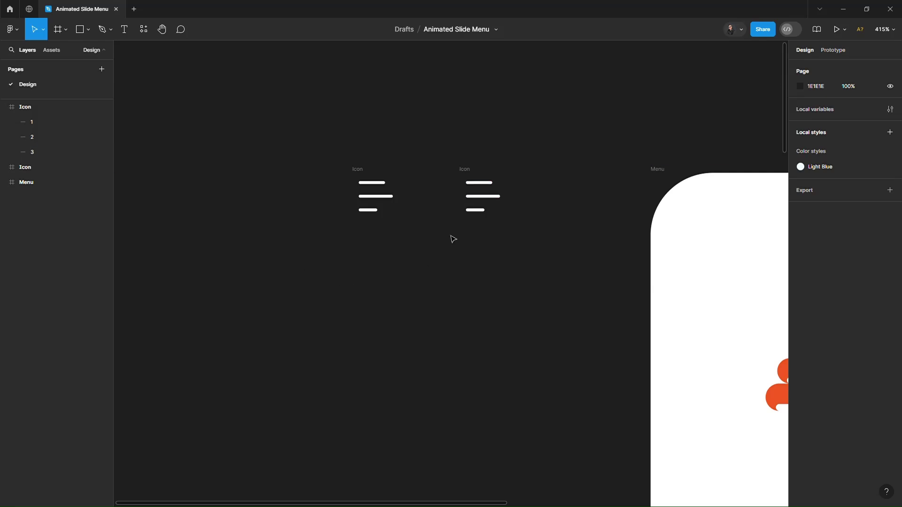
pyautogui.click(475, 210)
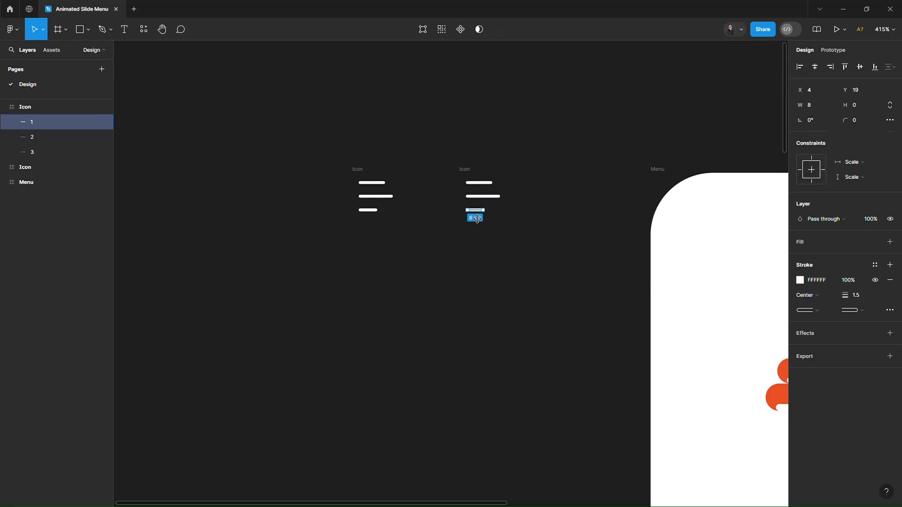
pyautogui.press('Delete')
pyautogui.click(477, 183)
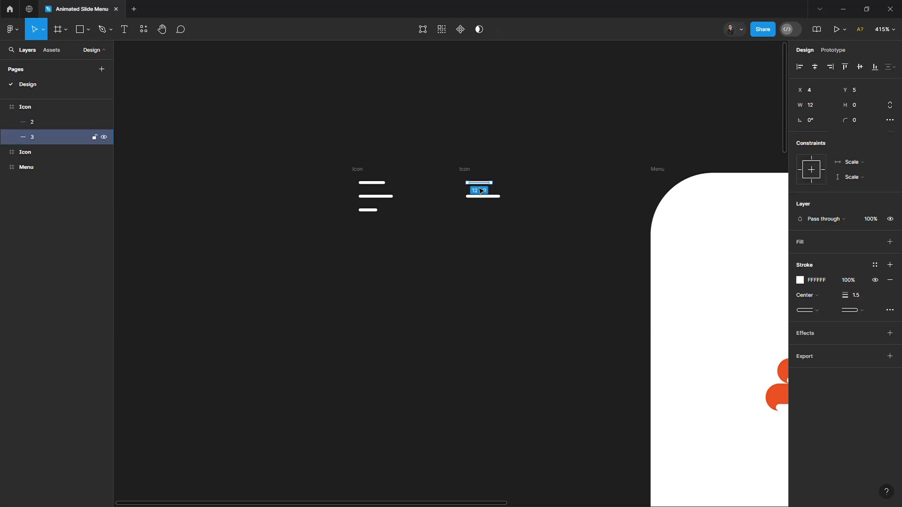
pyautogui.press('Delete')
pyautogui.click(493, 198)
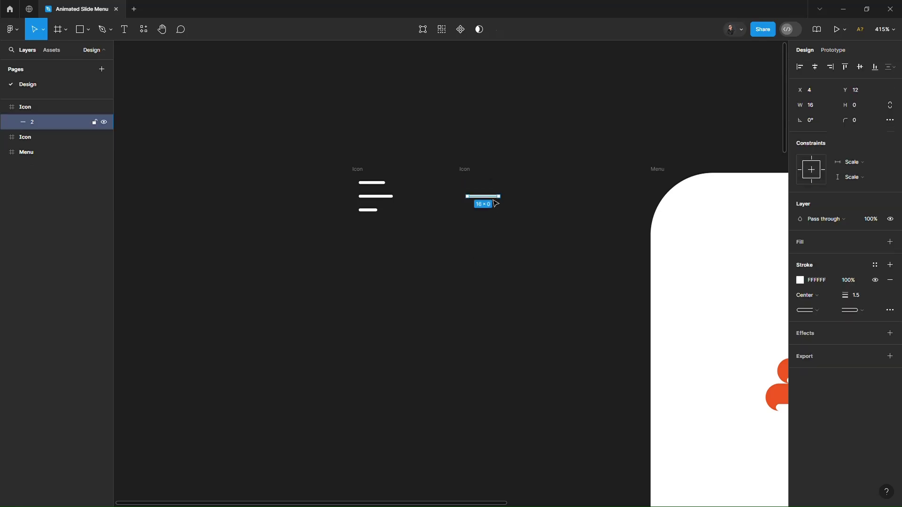
# - Rotate the copy's middle line to 45°
pyautogui.click(809, 120)
pyautogui.write('45')
pyautogui.press('Return')
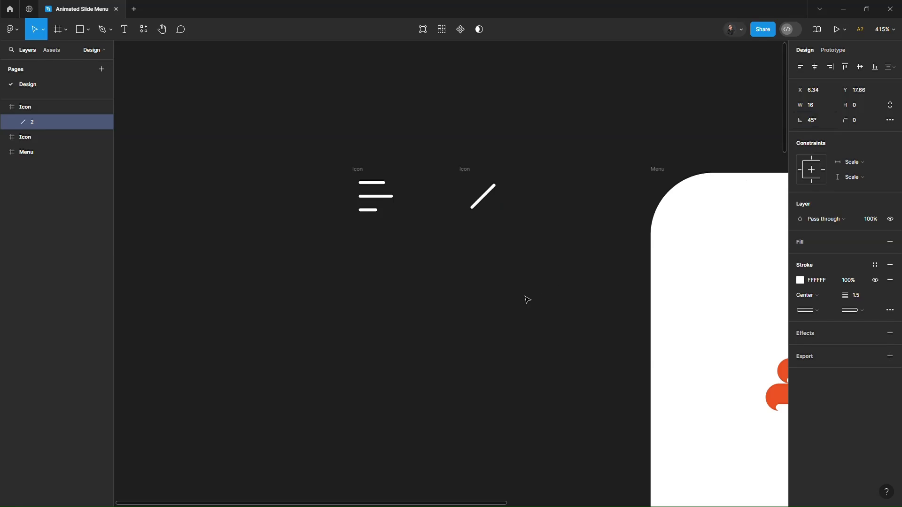
pyautogui.scroll(3, 478, 237)
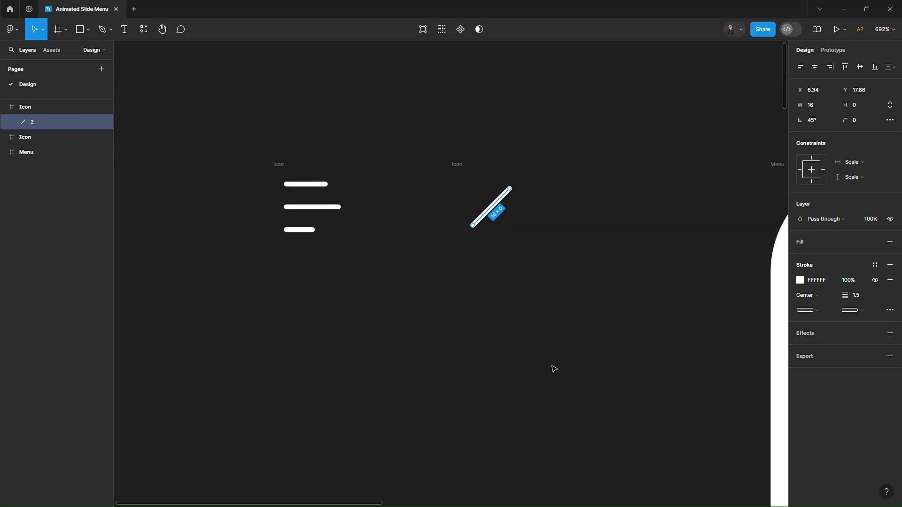
# - Duplicate the rotated line and flip it horizontally so the two lines form an X
pyautogui.hotkey('ctrl', 'd')
pyautogui.rightClick(482, 216)
pyautogui.click(515, 464)
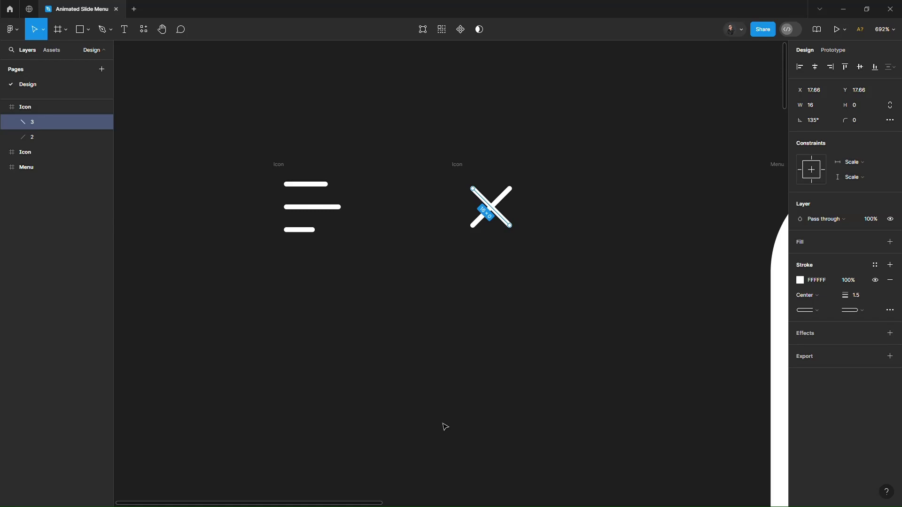
pyautogui.click(446, 426)
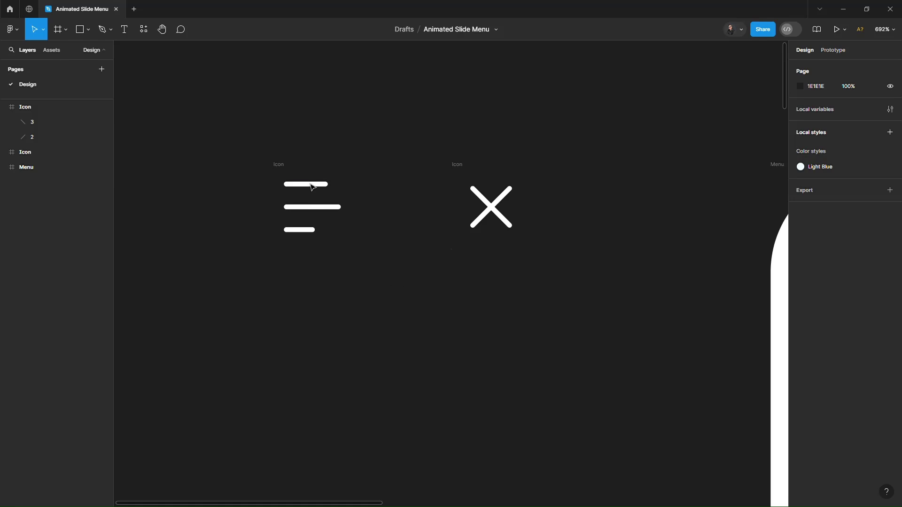
# - Rename the X icon's line layer '3' to '1' in the Layers panel
pyautogui.click(288, 173)
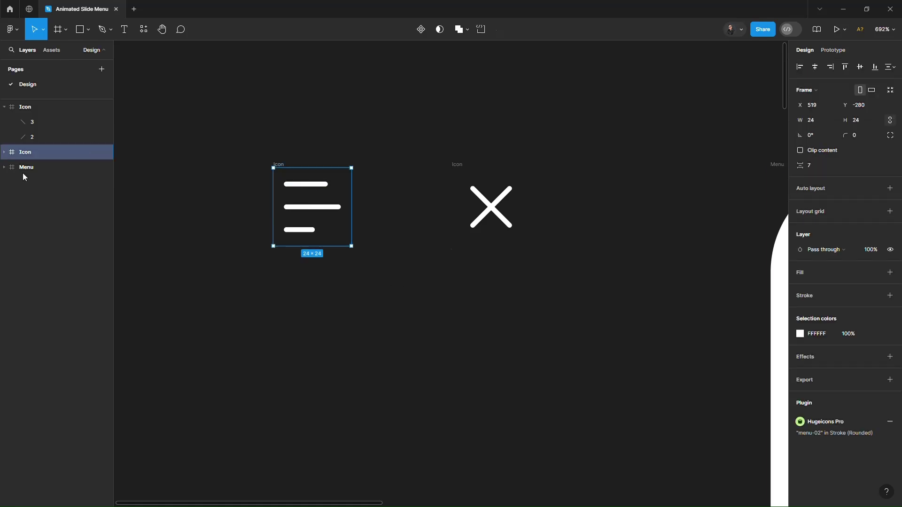
pyautogui.click(4, 152)
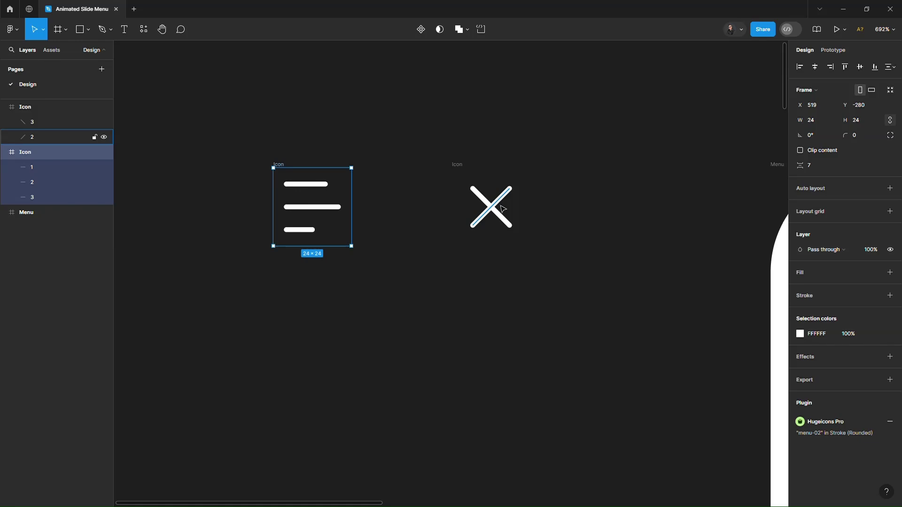
pyautogui.click(505, 226)
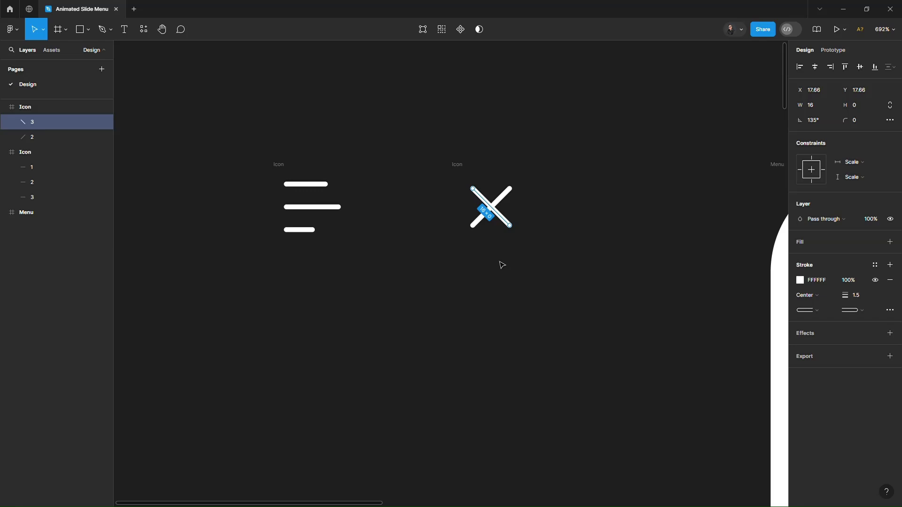
pyautogui.doubleClick(33, 122)
pyautogui.write('1')
pyautogui.click(338, 303)
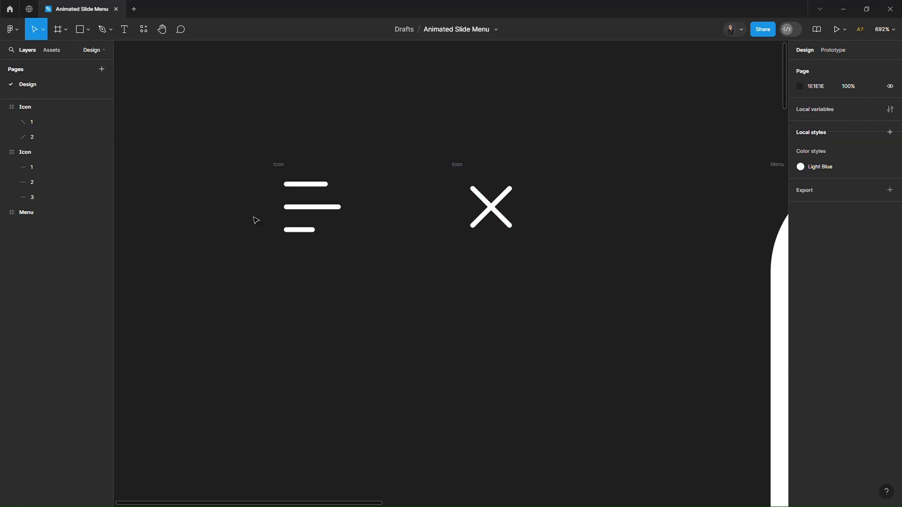
# - Combine both icons into a component set, naming the hamburger 'Closed' and the X 'Opened'
pyautogui.moveTo(217, 115); pyautogui.dragTo(567, 309)
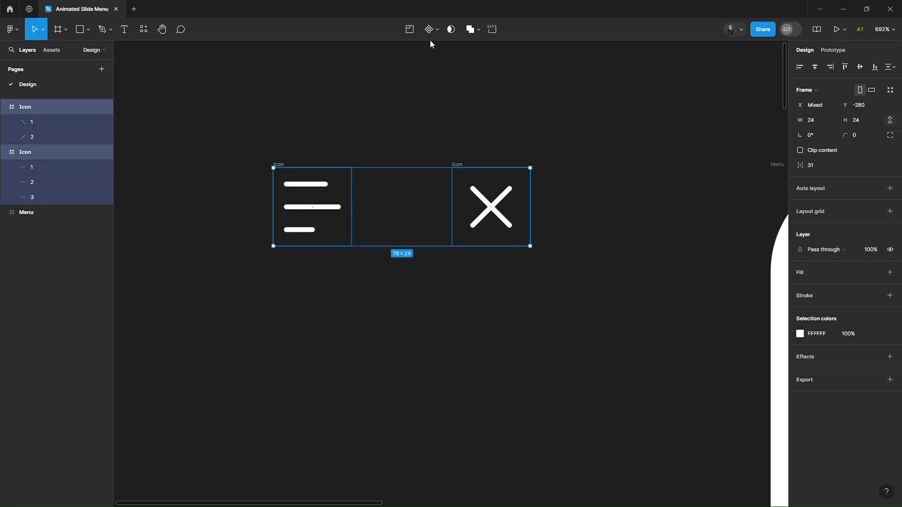
pyautogui.click(435, 34)
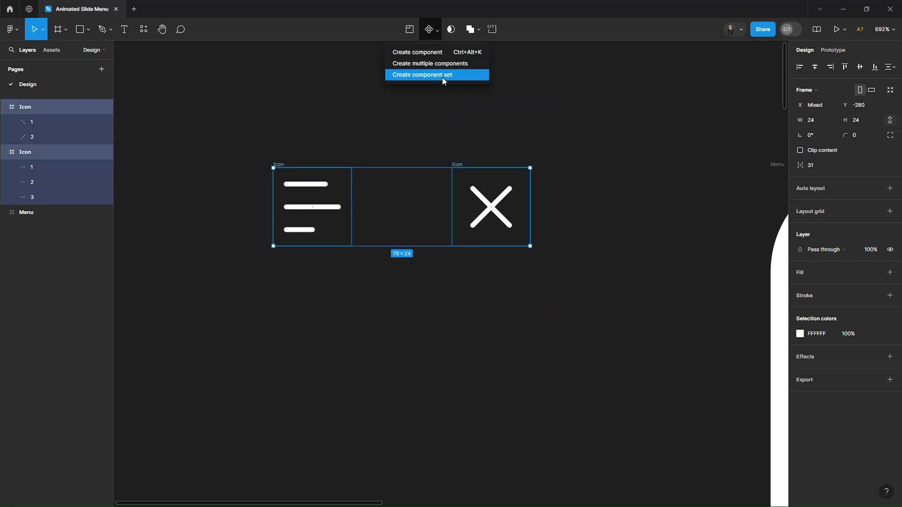
pyautogui.click(442, 77)
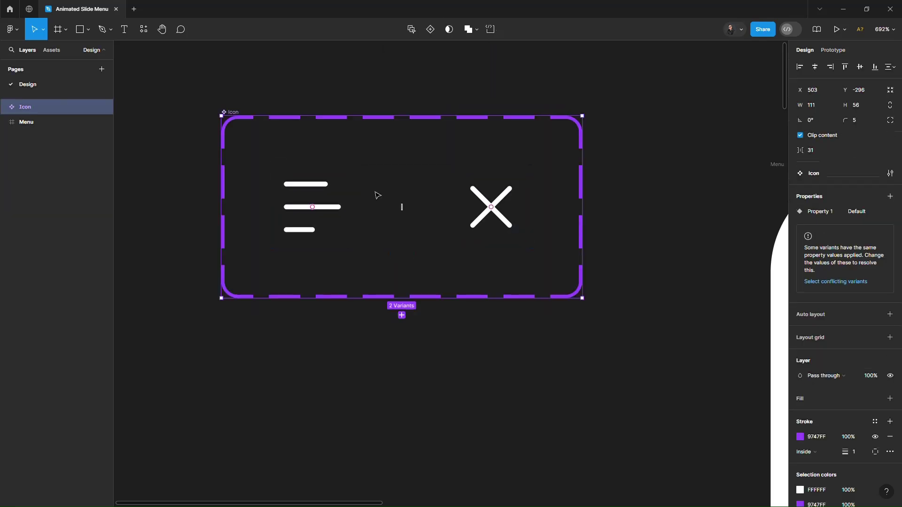
pyautogui.click(324, 227)
pyautogui.write('Closed')
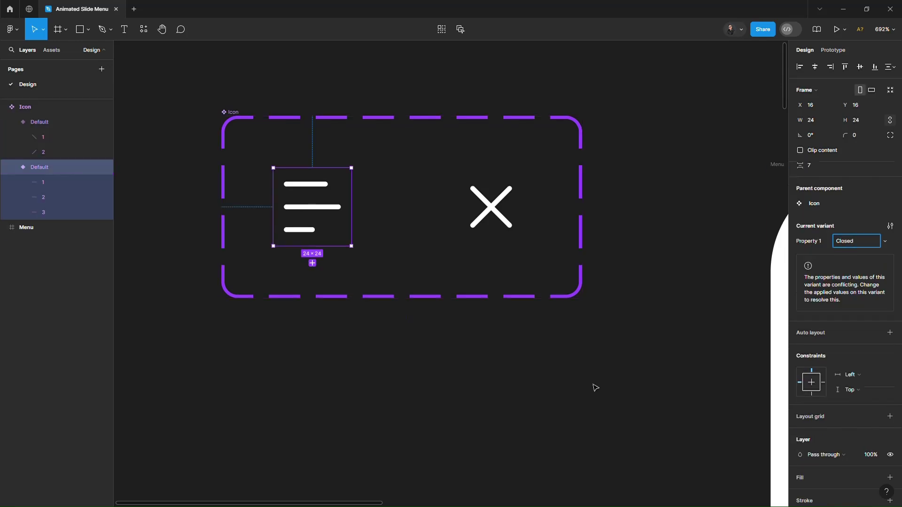
pyautogui.click(504, 231)
pyautogui.click(856, 226)
pyautogui.write('Opene')
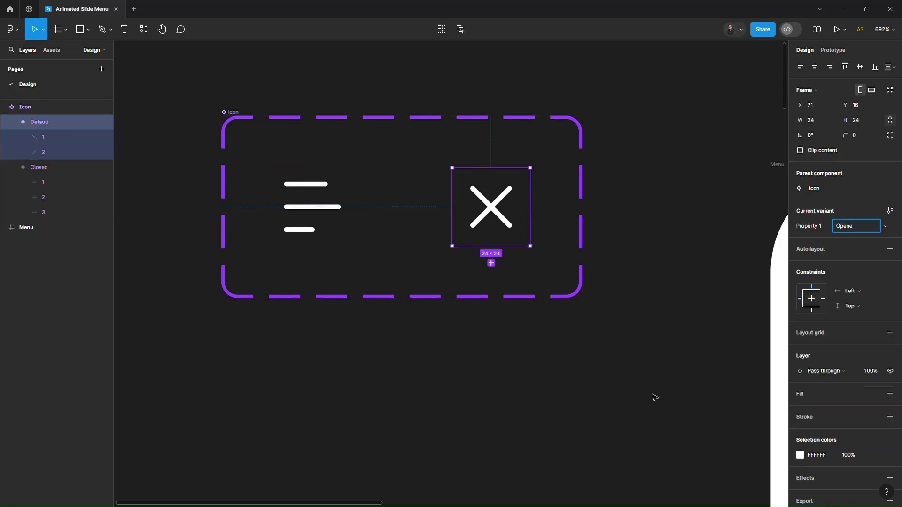
pyautogui.write('d')
pyautogui.click(656, 398)
# - Rename the component set's variant property from 'Property 1' to 'State'
pyautogui.click(25, 107)
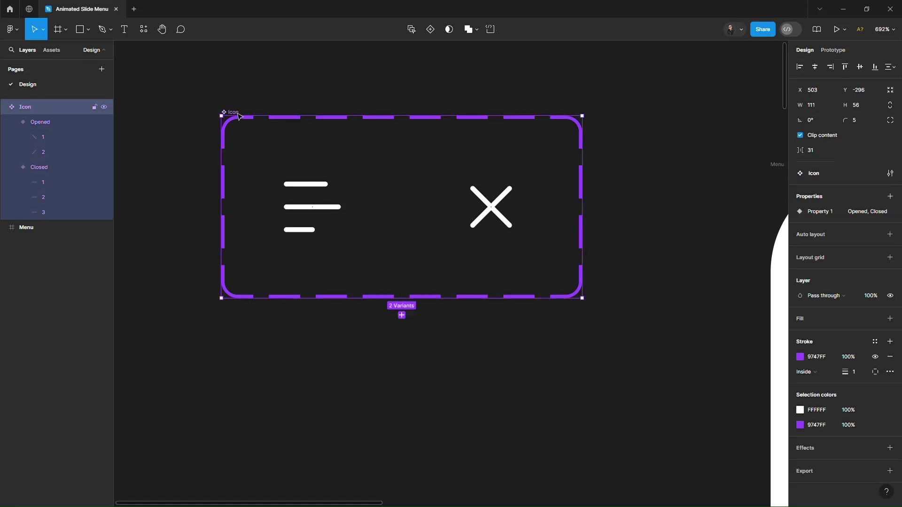
pyautogui.write('State')
pyautogui.click(520, 399)
pyautogui.click(343, 221)
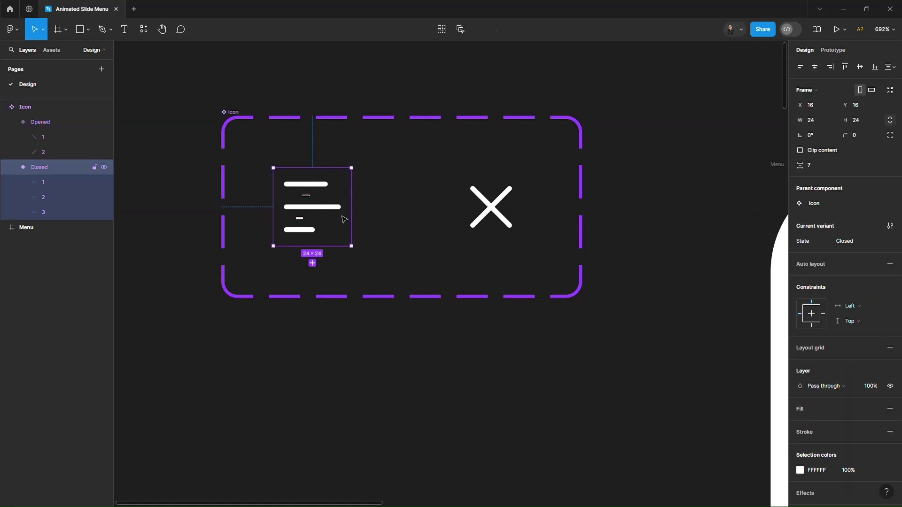
pyautogui.click(832, 50)
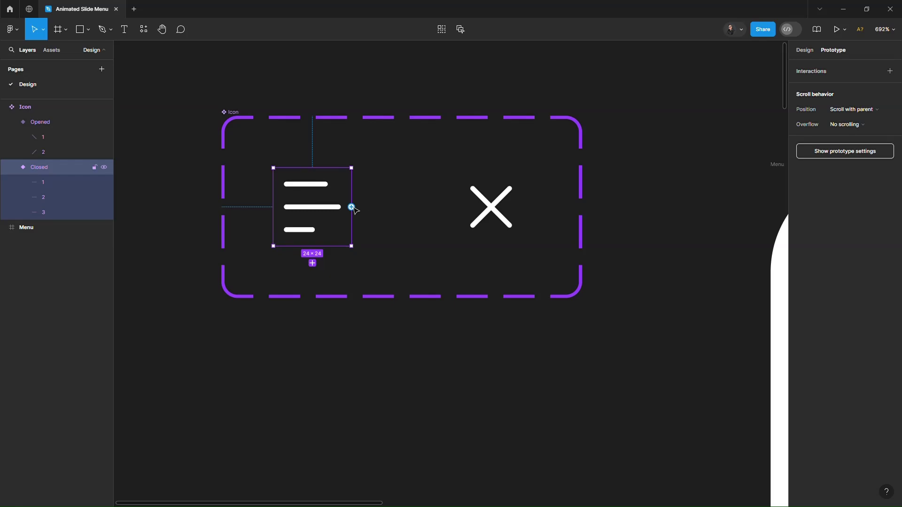
# - Link Closed to Opened and back with On click, Change to, Smart animate, Quick 600ms
pyautogui.moveTo(351, 207); pyautogui.dragTo(489, 197)
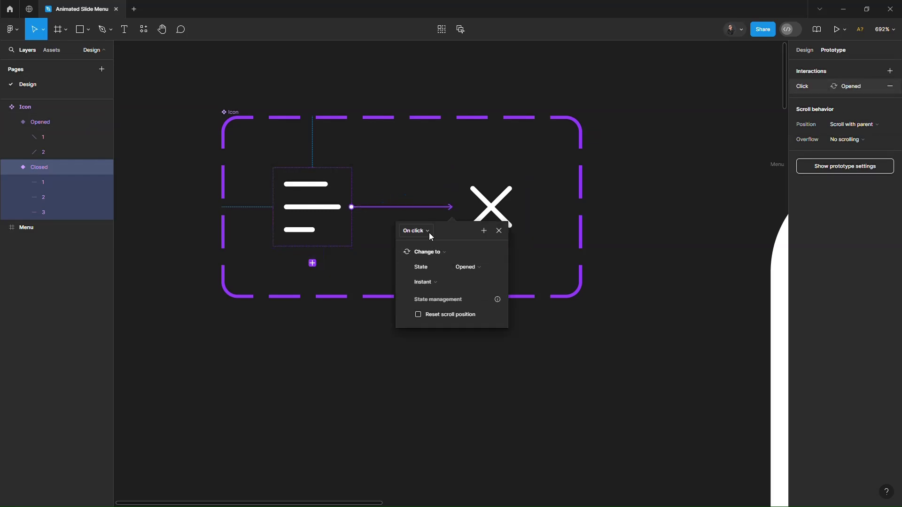
pyautogui.click(430, 282)
pyautogui.click(444, 301)
pyautogui.click(441, 300)
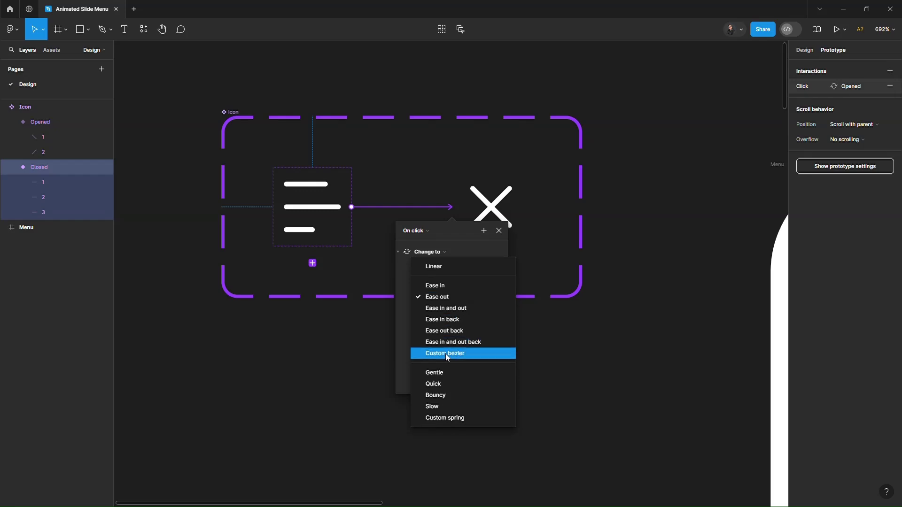
pyautogui.click(447, 381)
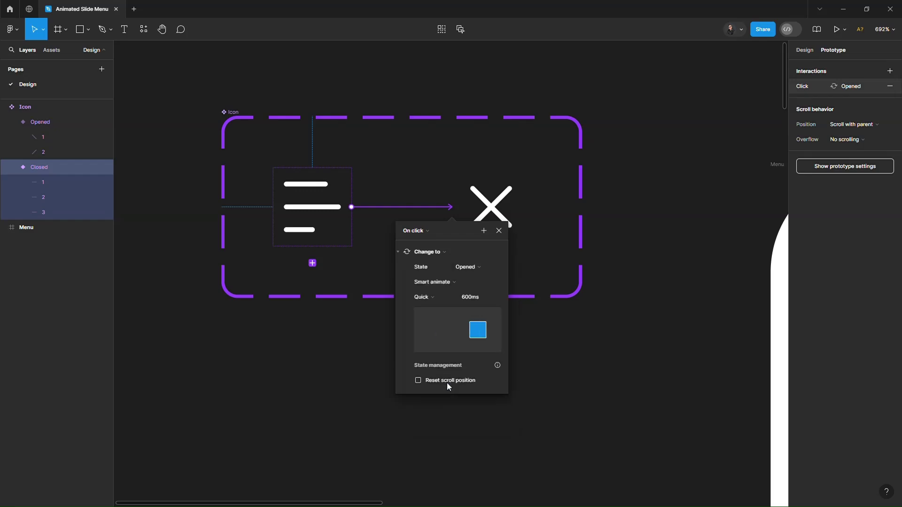
pyautogui.click(495, 234)
pyautogui.moveTo(452, 214); pyautogui.dragTo(317, 217)
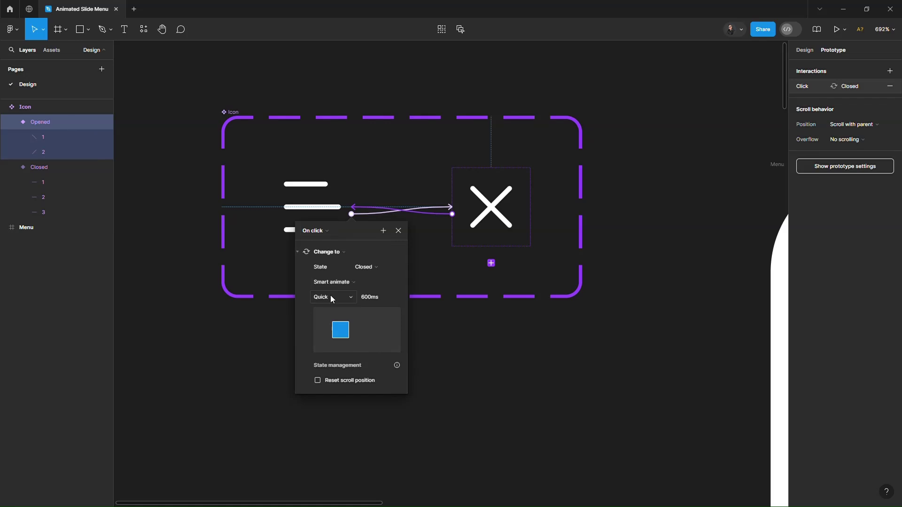
pyautogui.click(398, 230)
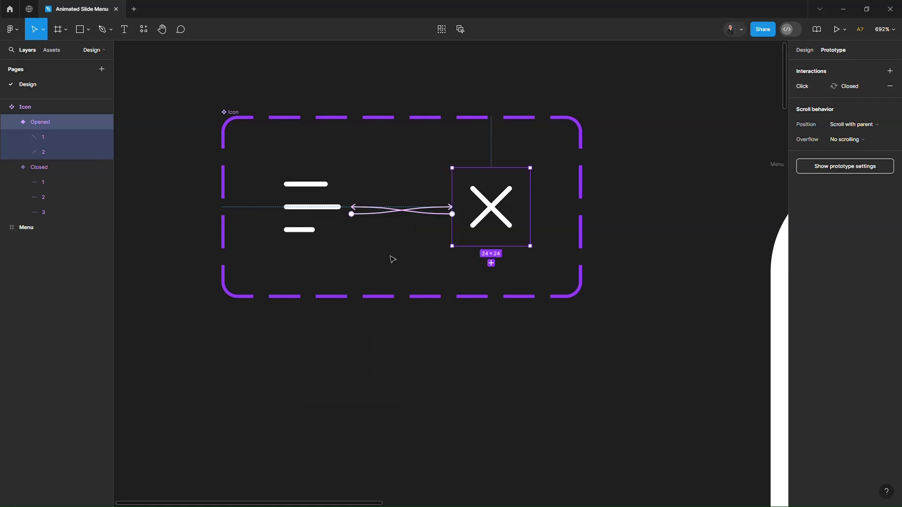
# - Place an Icon instance from Assets beside the Marketo logo in the menu frame
pyautogui.click(365, 381)
pyautogui.scroll(-10, 363, 381)
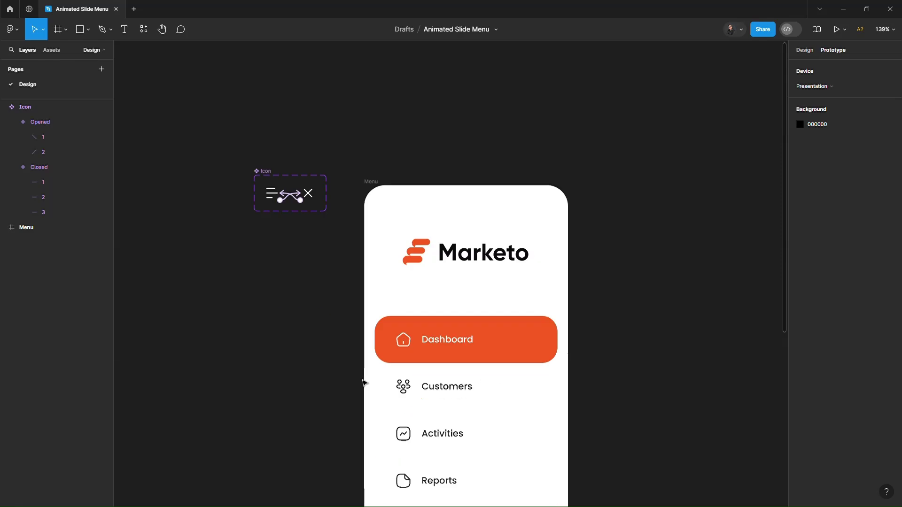
pyautogui.scroll(-3, 365, 381)
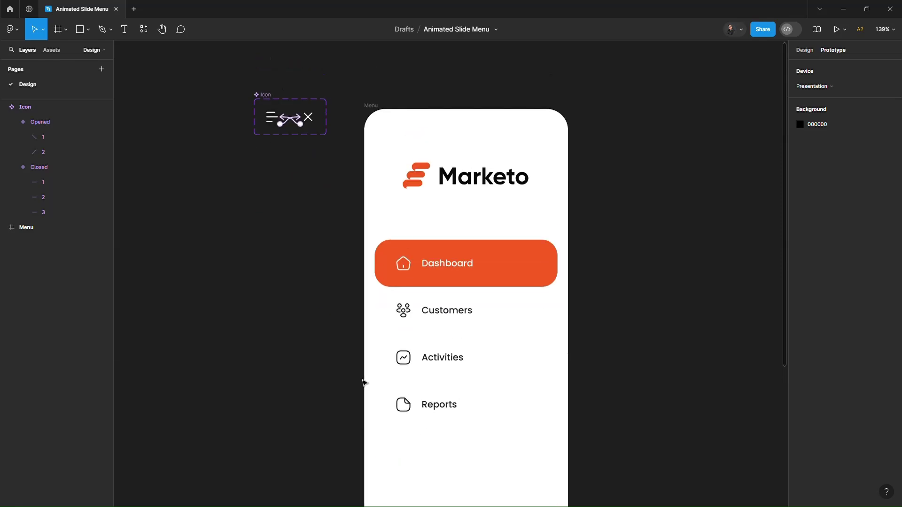
pyautogui.click(52, 50)
pyautogui.moveTo(52, 137); pyautogui.dragTo(450, 241)
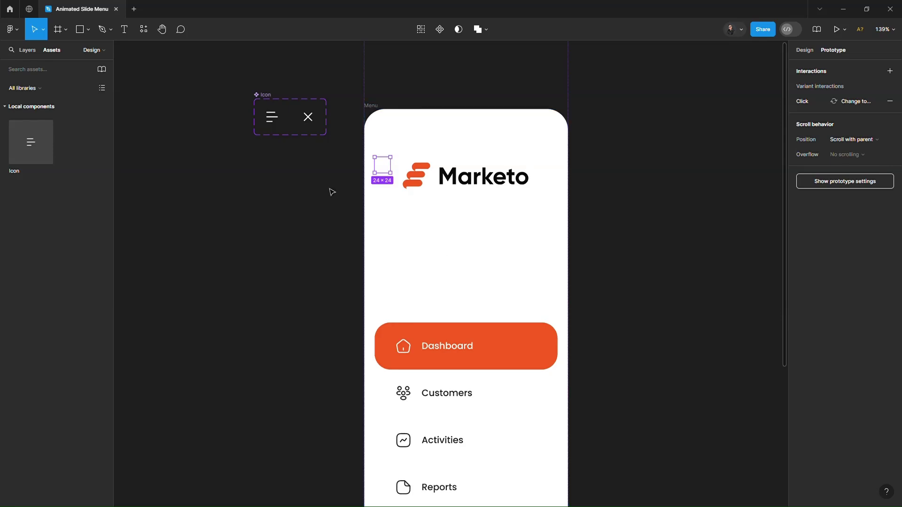
pyautogui.click(804, 50)
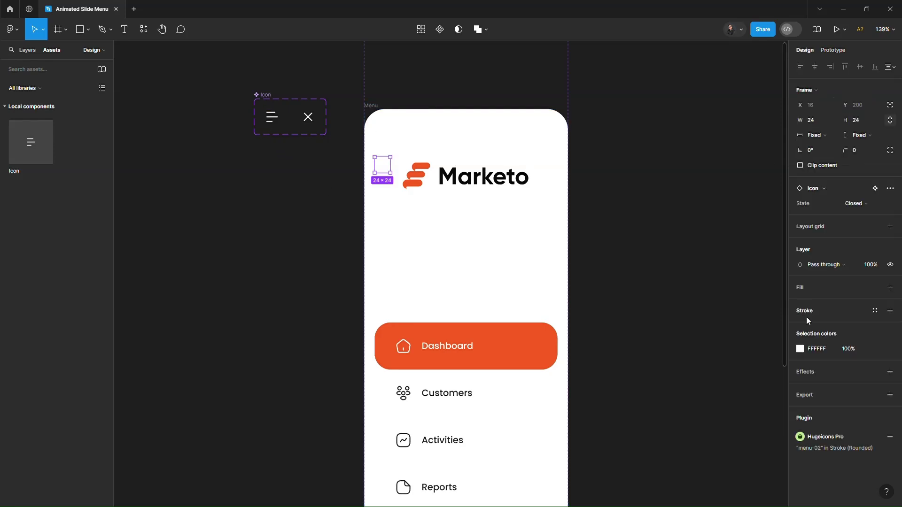
# - Recolour both Icon variants' strokes to 202020
pyautogui.click(271, 128)
pyautogui.keyDown('shift'); pyautogui.click(308, 117); pyautogui.keyUp('shift')
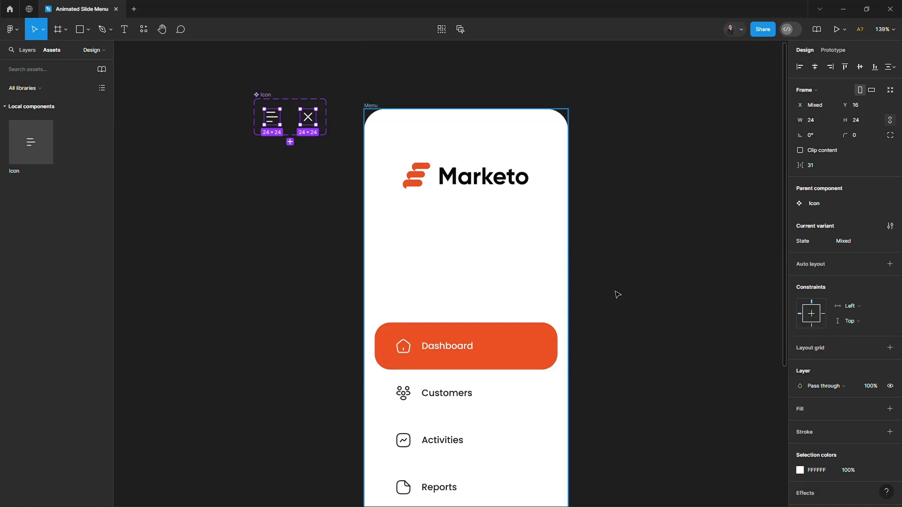
pyautogui.click(801, 471)
pyautogui.click(700, 457)
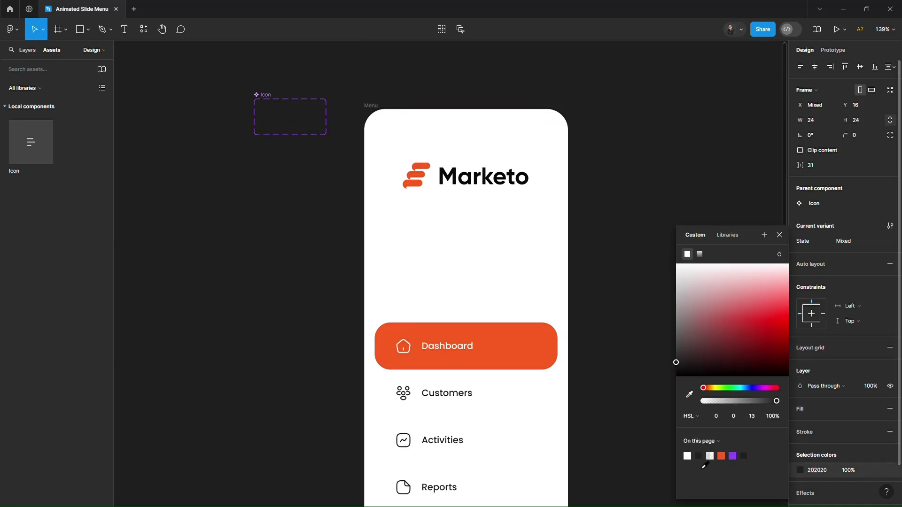
# - Make the icon absolute-positioned, move it to the menu's top-right, and scale it to 30×30
pyautogui.click(783, 239)
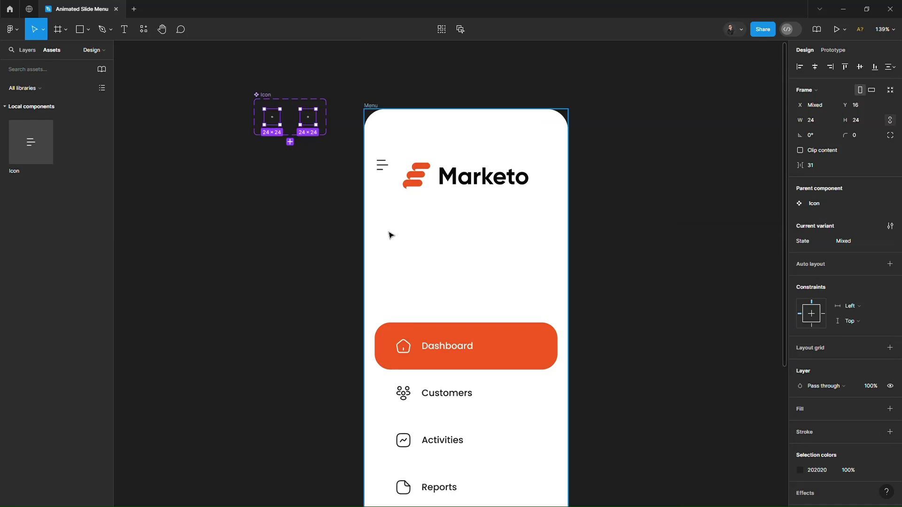
pyautogui.click(383, 173)
pyautogui.click(383, 173)
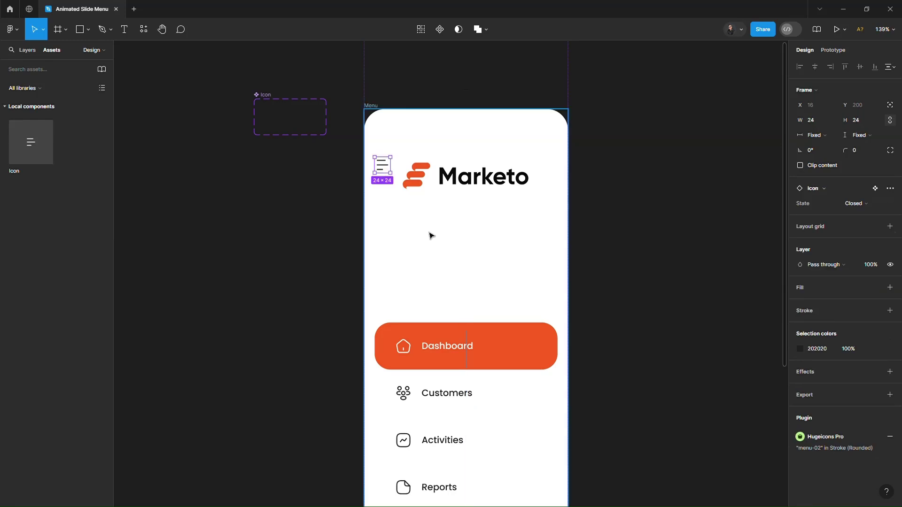
pyautogui.click(890, 106)
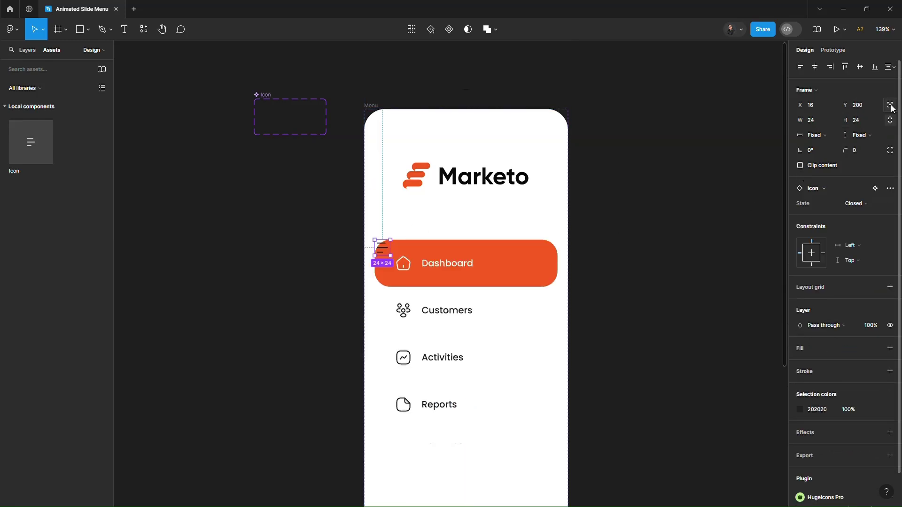
pyautogui.moveTo(382, 255); pyautogui.dragTo(560, 133)
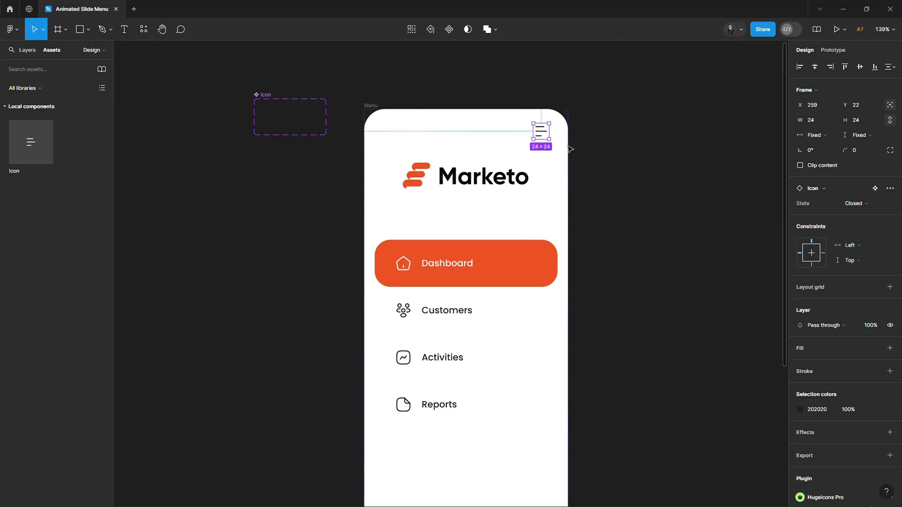
pyautogui.write('k30')
pyautogui.press('Return')
pyautogui.press('alt')
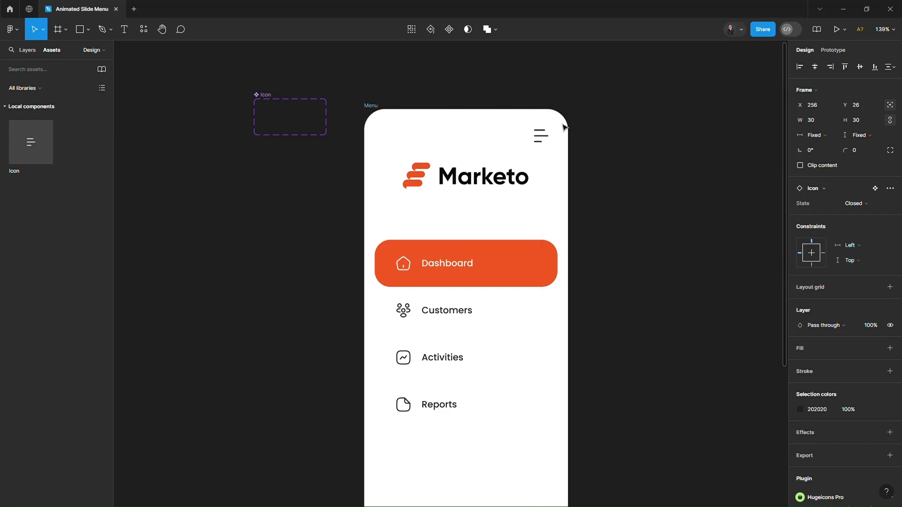
# - Set the icon's constraints to Right and Bottom
pyautogui.click(636, 200)
pyautogui.scroll(-1, 545, 174)
pyautogui.click(542, 139)
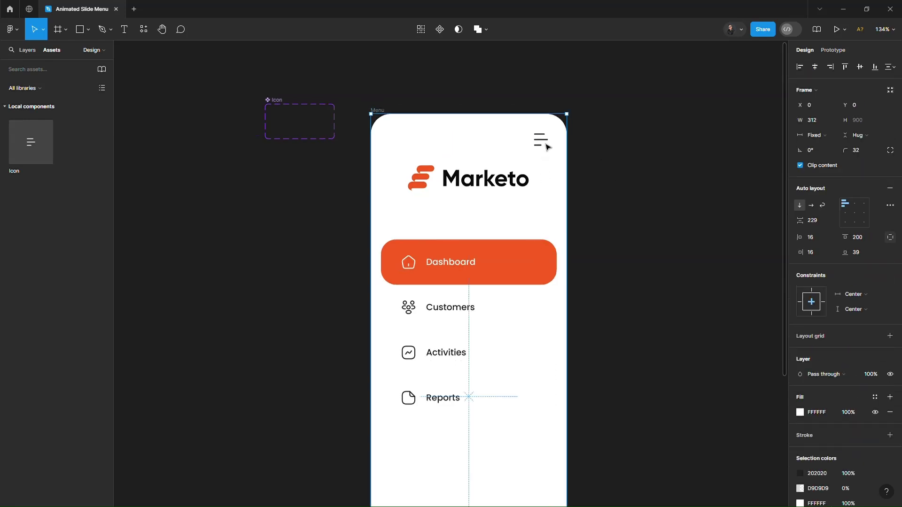
pyautogui.click(812, 266)
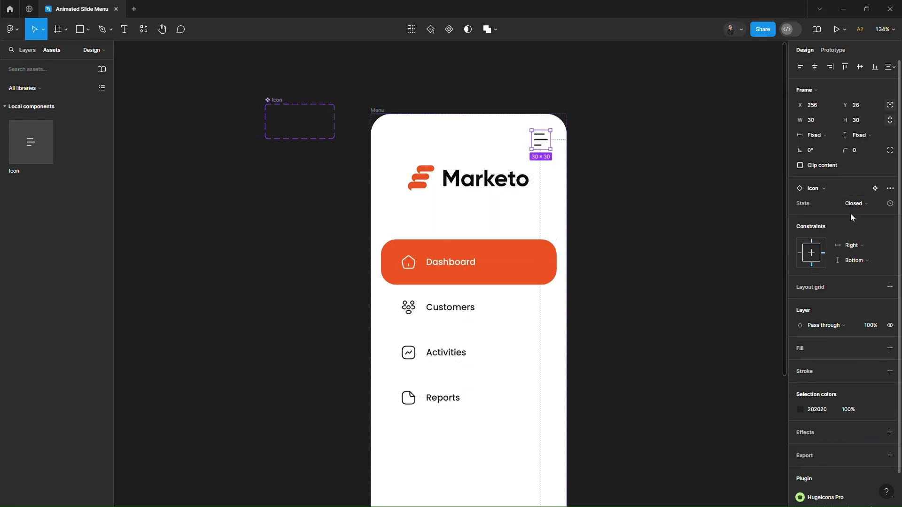
pyautogui.click(855, 203)
# - Switch the icon to Opened, then turn the Menu frame into a component with a second variant
pyautogui.click(855, 193)
pyautogui.click(634, 273)
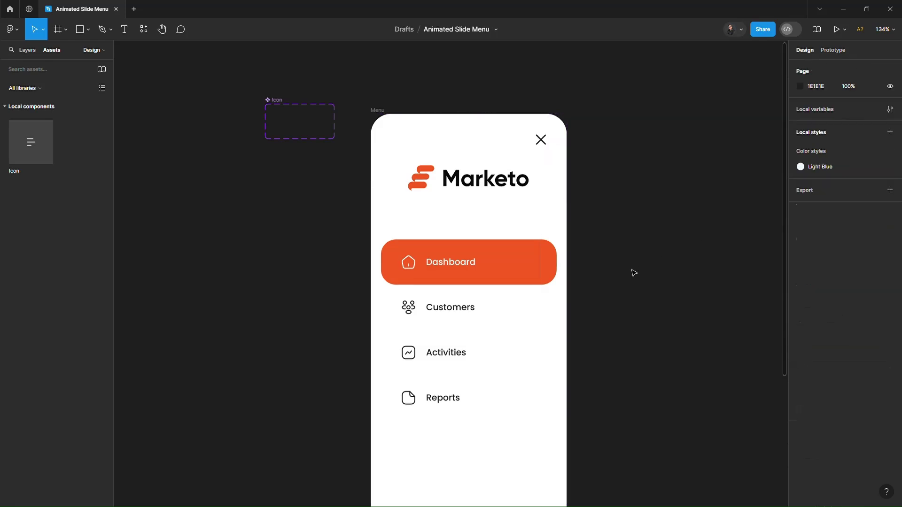
pyautogui.scroll(-4, 340, 348)
pyautogui.click(367, 136)
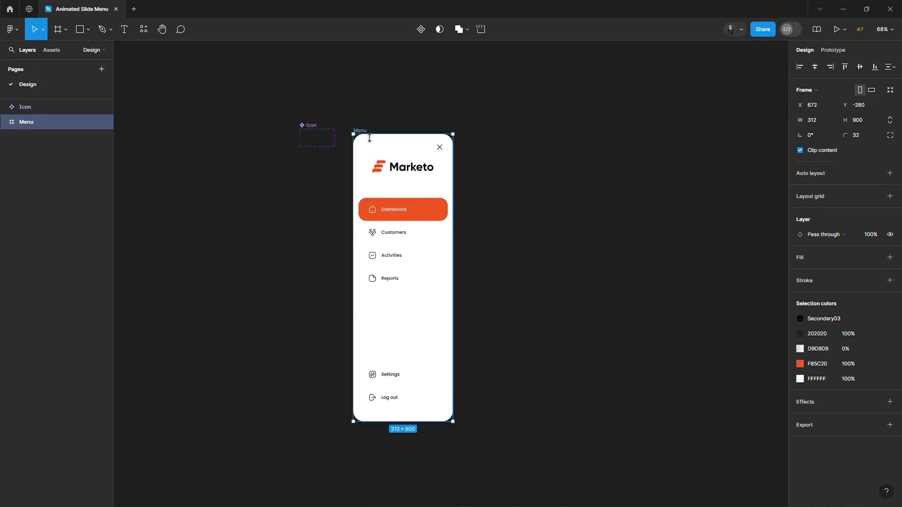
pyautogui.click(421, 31)
pyautogui.click(459, 101)
# - Widen the Menu component set and arrange the Default and Variant2 variants side by side
pyautogui.scroll(-1, 530, 281)
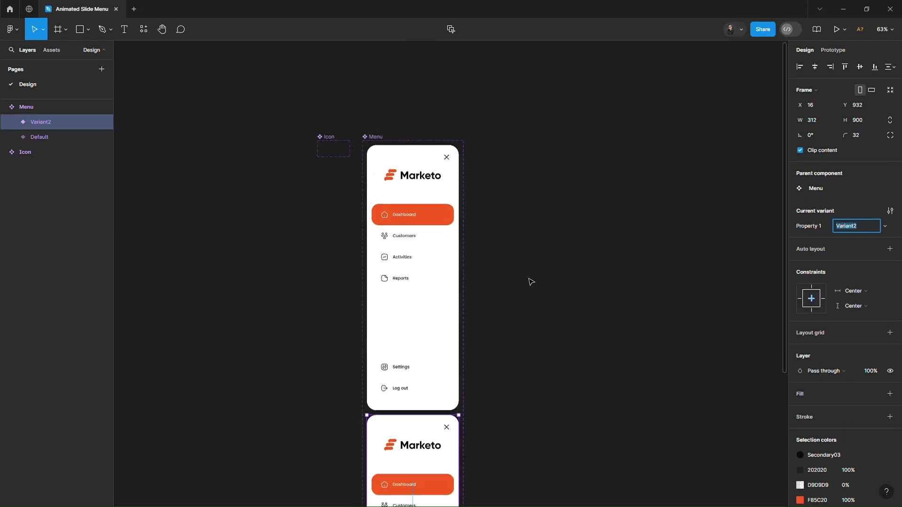
pyautogui.click(531, 282)
pyautogui.scroll(-2, 530, 282)
pyautogui.click(497, 234)
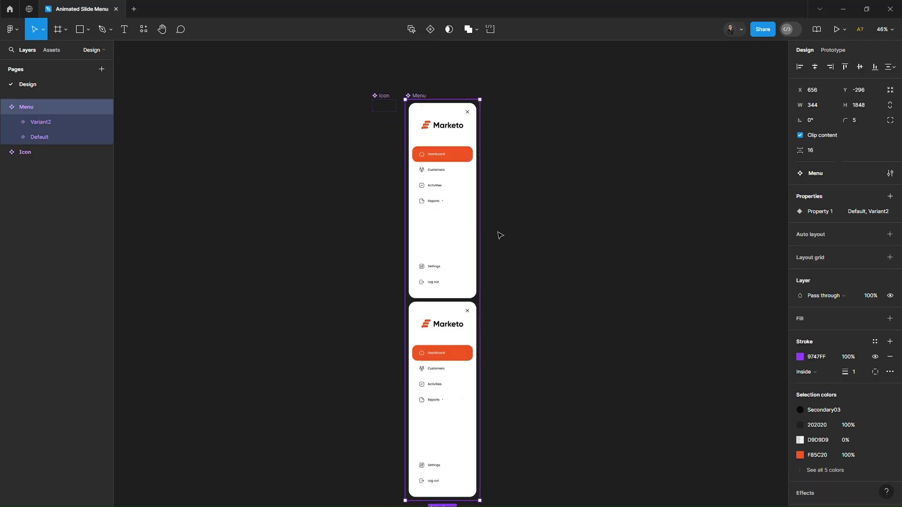
pyautogui.moveTo(543, 222); pyautogui.dragTo(650, 217)
pyautogui.click(523, 386)
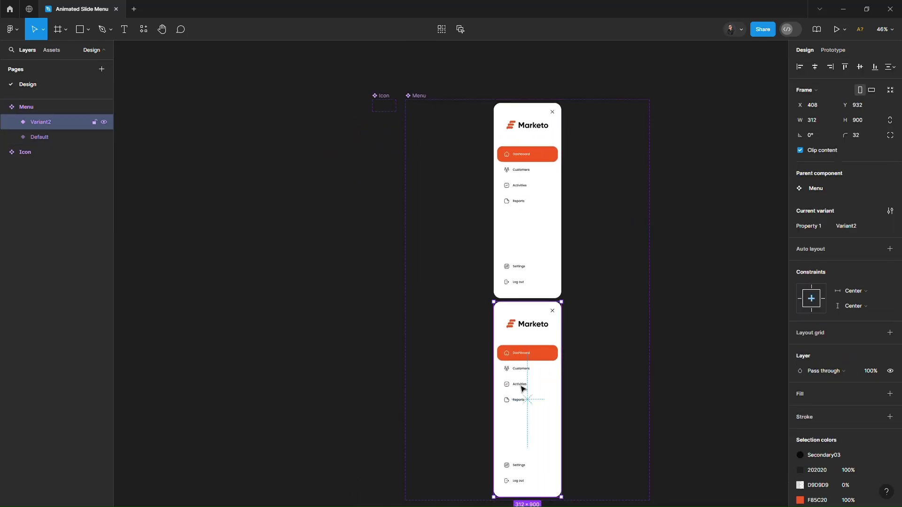
pyautogui.moveTo(524, 387); pyautogui.dragTo(600, 187)
pyautogui.keyDown('shift'); pyautogui.click(525, 242); pyautogui.keyUp('shift')
pyautogui.moveTo(594, 238); pyautogui.dragTo(564, 246)
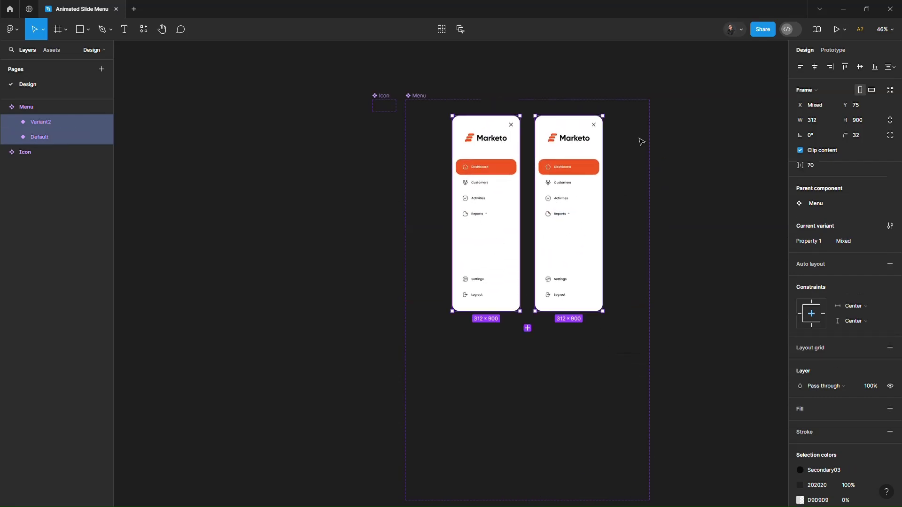
pyautogui.click(654, 155)
pyautogui.scroll(5, 610, 202)
# - Set the Icon instance in Variant2 to the Closed hamburger state
pyautogui.scroll(-2, 610, 203)
pyautogui.click(586, 134)
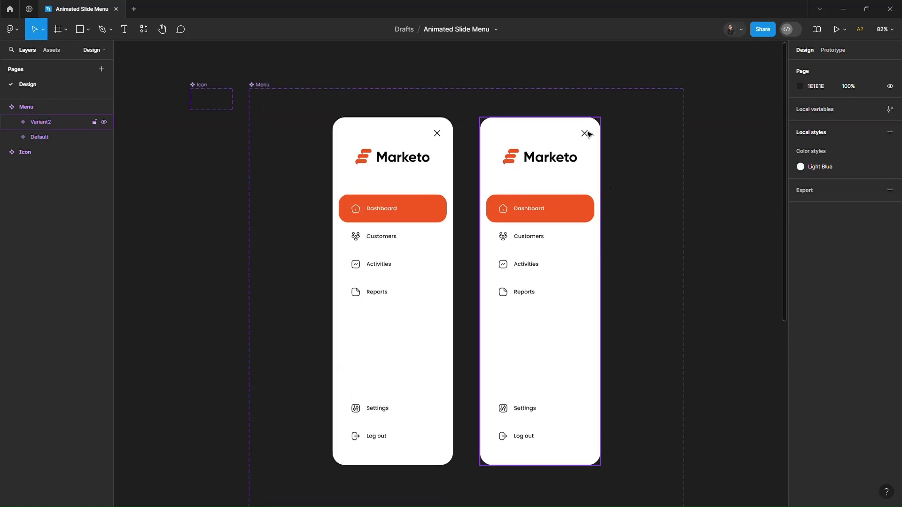
pyautogui.doubleClick(585, 136)
pyautogui.click(841, 241)
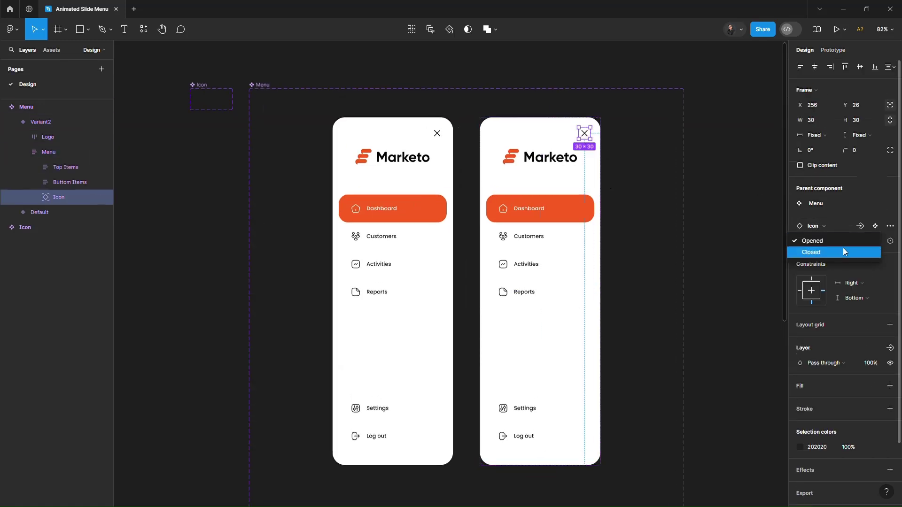
pyautogui.click(842, 249)
pyautogui.click(732, 242)
# - Remove Variant2's Dashboard, Customers, Activities, Reports, Settings and Log out labels and the Marketo wordmark
pyautogui.keyDown('ctrl'); pyautogui.click(517, 209); pyautogui.keyUp('ctrl')
pyautogui.keyDown('ctrl'); pyautogui.keyDown('shift'); pyautogui.click(529, 236); pyautogui.keyUp('shift'); pyautogui.keyUp('ctrl')
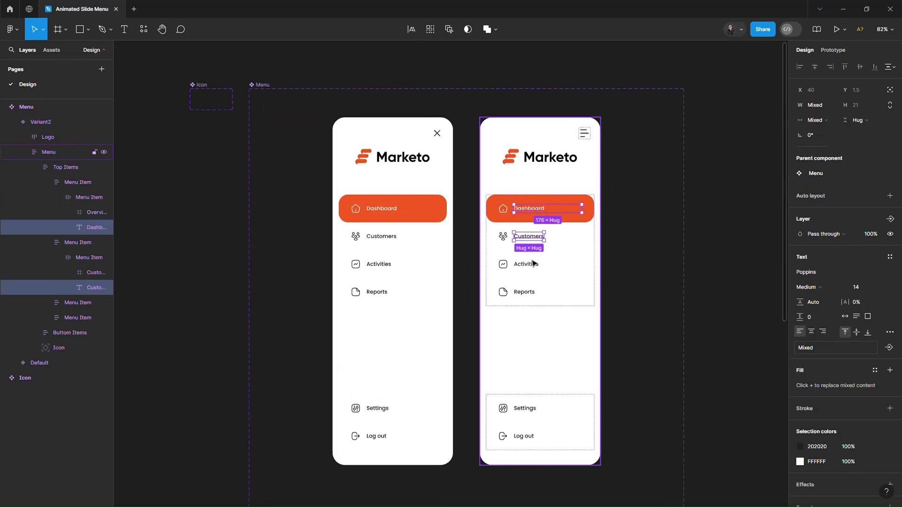
pyautogui.keyDown('ctrl'); pyautogui.keyDown('shift'); pyautogui.click(533, 263); pyautogui.keyUp('shift'); pyautogui.keyUp('ctrl')
pyautogui.keyDown('ctrl'); pyautogui.keyDown('shift'); pyautogui.click(525, 292); pyautogui.keyUp('shift'); pyautogui.keyUp('ctrl')
pyautogui.keyDown('ctrl'); pyautogui.keyDown('shift'); pyautogui.click(525, 408); pyautogui.keyUp('shift'); pyautogui.keyUp('ctrl')
pyautogui.keyDown('ctrl'); pyautogui.keyDown('shift'); pyautogui.click(524, 436); pyautogui.keyUp('shift'); pyautogui.keyUp('ctrl')
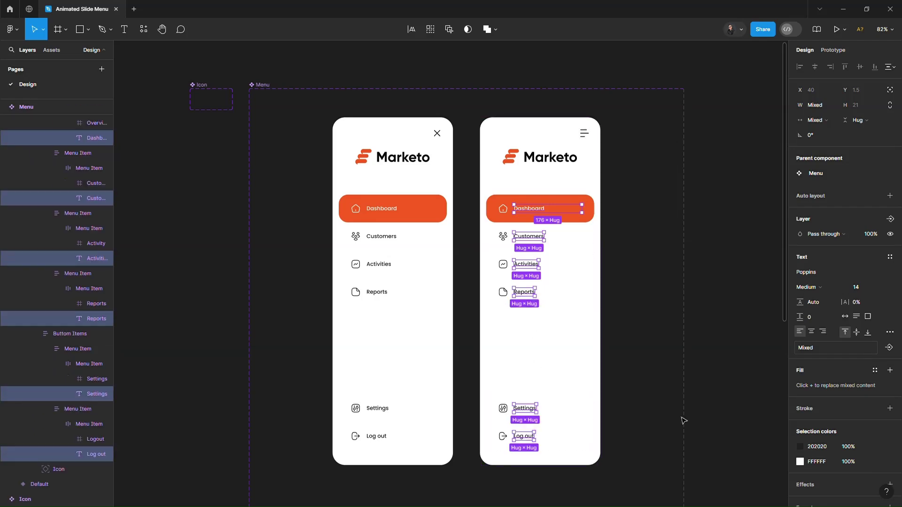
pyautogui.click(553, 162)
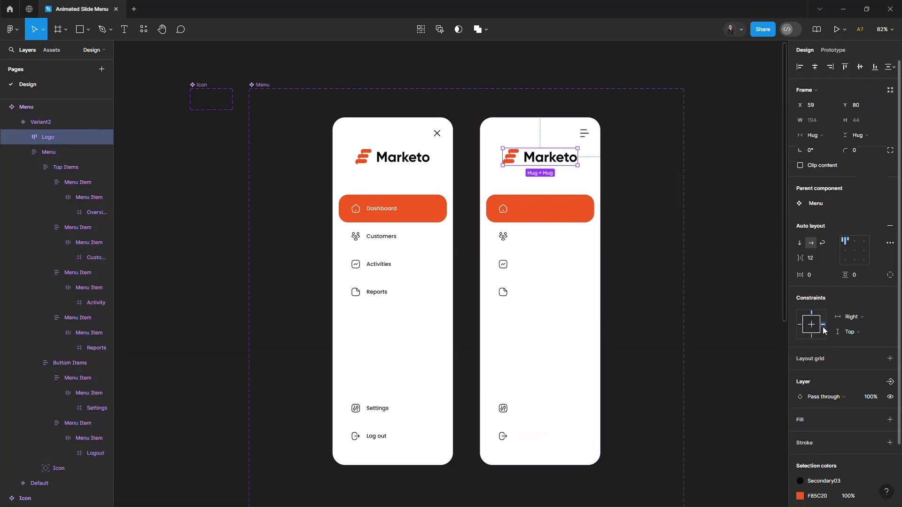
pyautogui.doubleClick(570, 165)
pyautogui.press('Delete')
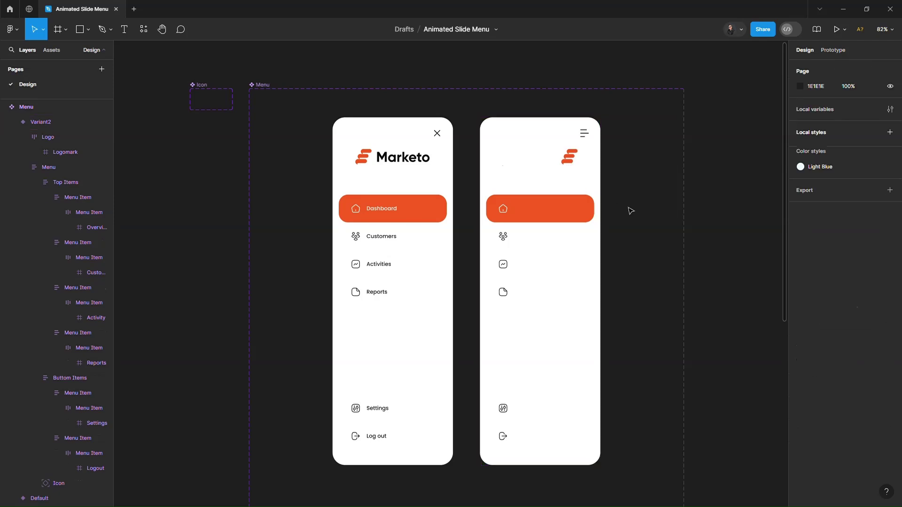
# - Narrow Variant2's card to width 120 and centre the logomark and hamburger icon
pyautogui.click(503, 162)
pyautogui.moveTo(609, 214); pyautogui.dragTo(538, 224)
pyautogui.click(813, 120)
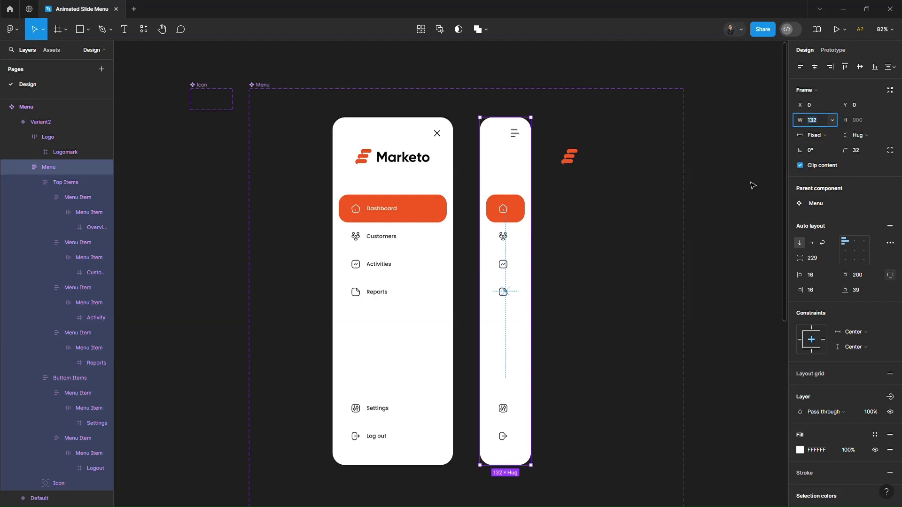
pyautogui.write('120')
pyautogui.press('Return')
pyautogui.moveTo(569, 157); pyautogui.dragTo(504, 134)
pyautogui.click(510, 134)
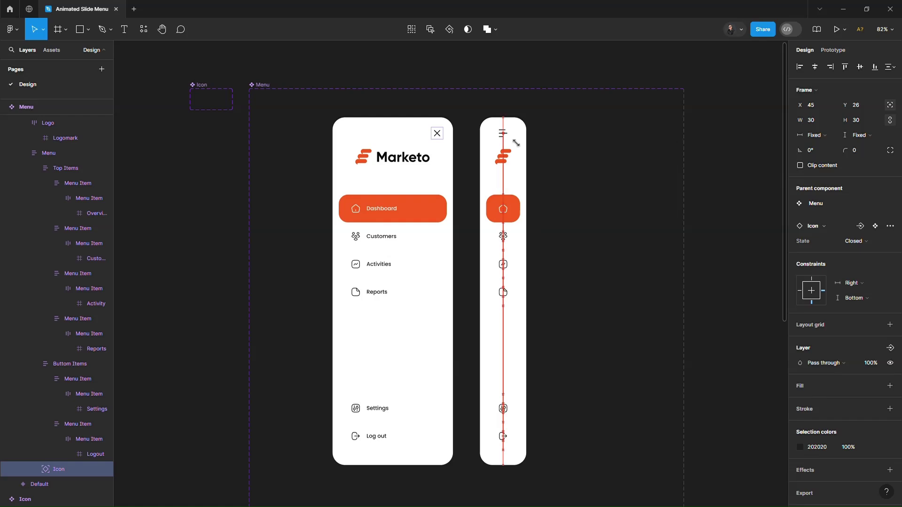
pyautogui.click(724, 343)
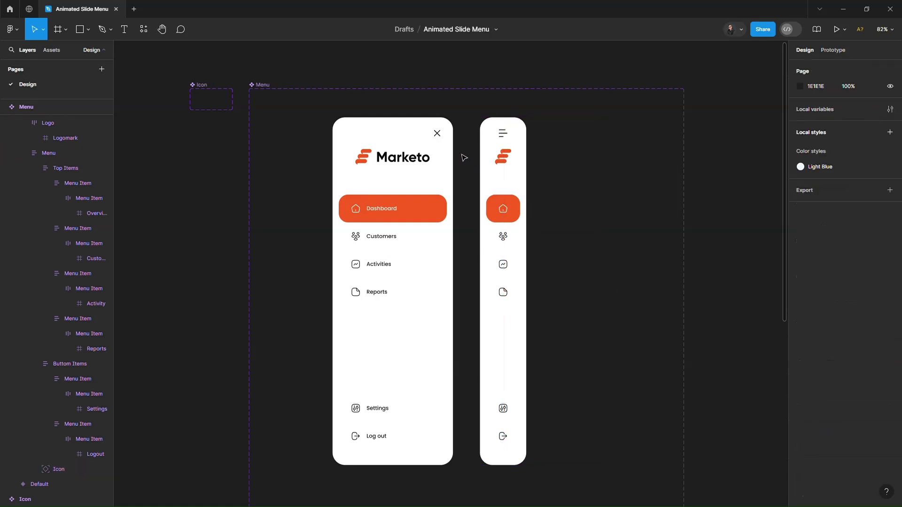
pyautogui.scroll(-2, 535, 211)
pyautogui.scroll(-2, 535, 211)
pyautogui.click(5, 107)
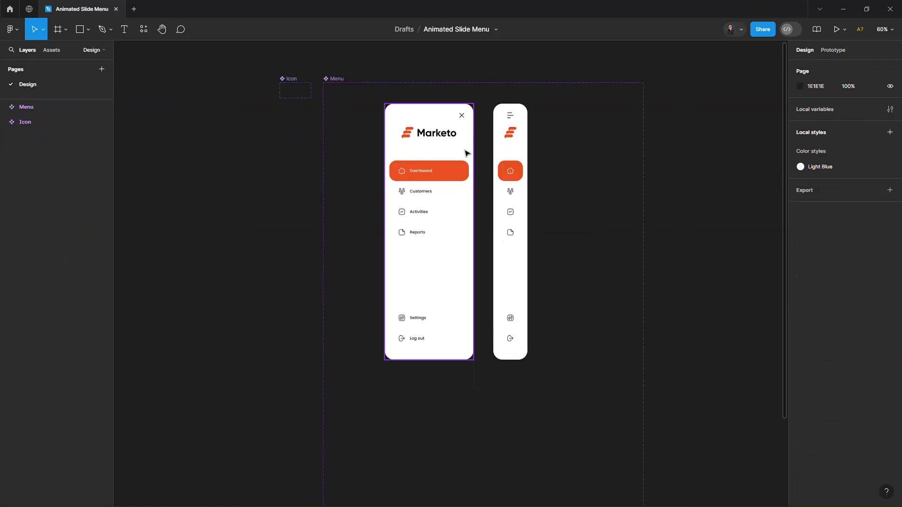
# - Link the expanded menu's X icon to Variant2 on click with Smart animate, Quick easing
pyautogui.scroll(3, 475, 119)
pyautogui.doubleClick(458, 117)
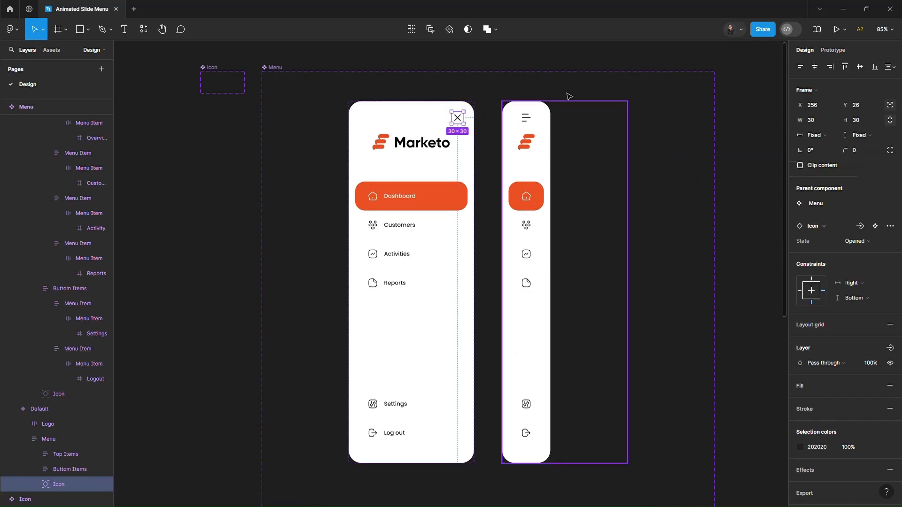
pyautogui.click(840, 50)
pyautogui.moveTo(508, 189); pyautogui.dragTo(527, 212)
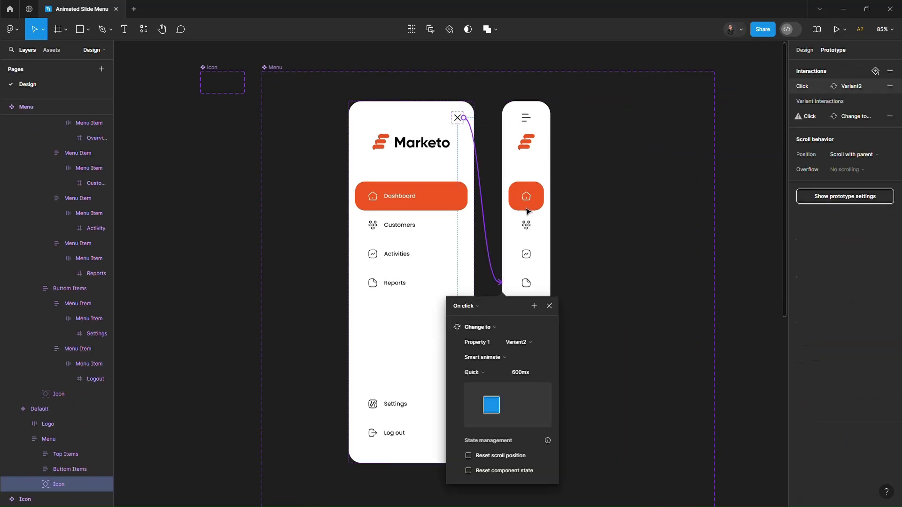
pyautogui.click(470, 306)
pyautogui.click(483, 357)
pyautogui.click(484, 357)
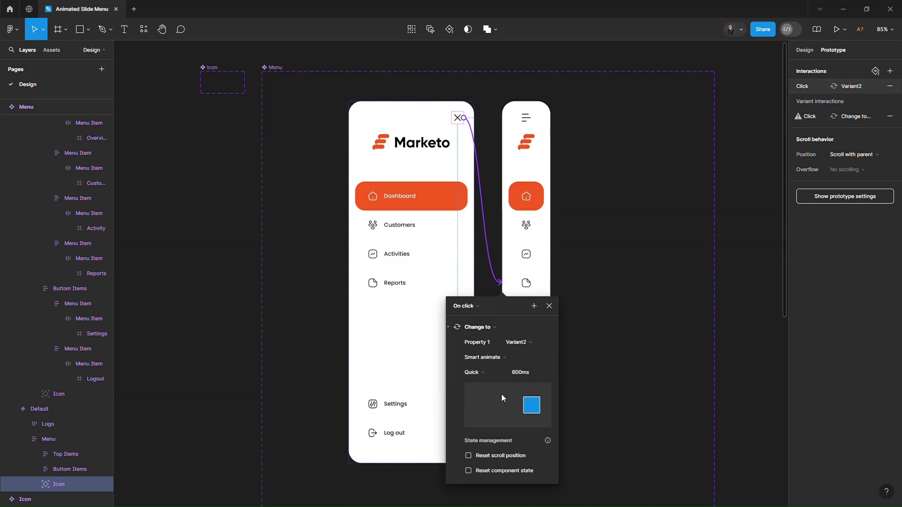
pyautogui.click(496, 373)
pyautogui.click(497, 373)
pyautogui.click(545, 306)
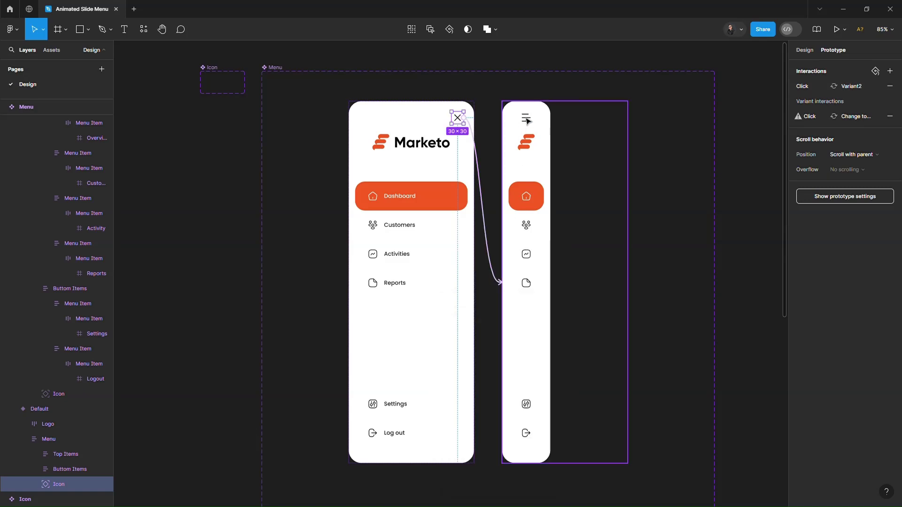
# - Link the collapsed variant's hamburger icon back to Default with Smart animate, Quick easing
pyautogui.click(528, 123)
pyautogui.click(527, 121)
pyautogui.moveTo(535, 118); pyautogui.dragTo(459, 237)
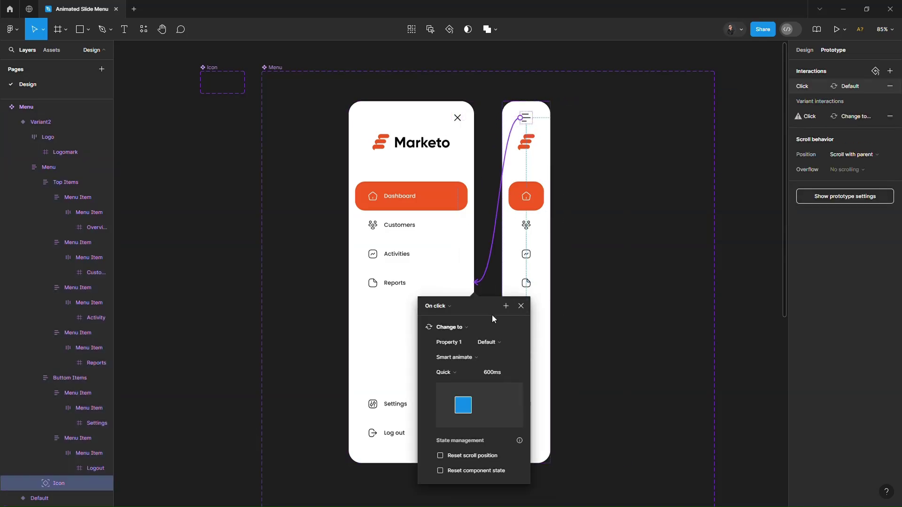
pyautogui.click(470, 358)
pyautogui.click(472, 359)
pyautogui.click(456, 373)
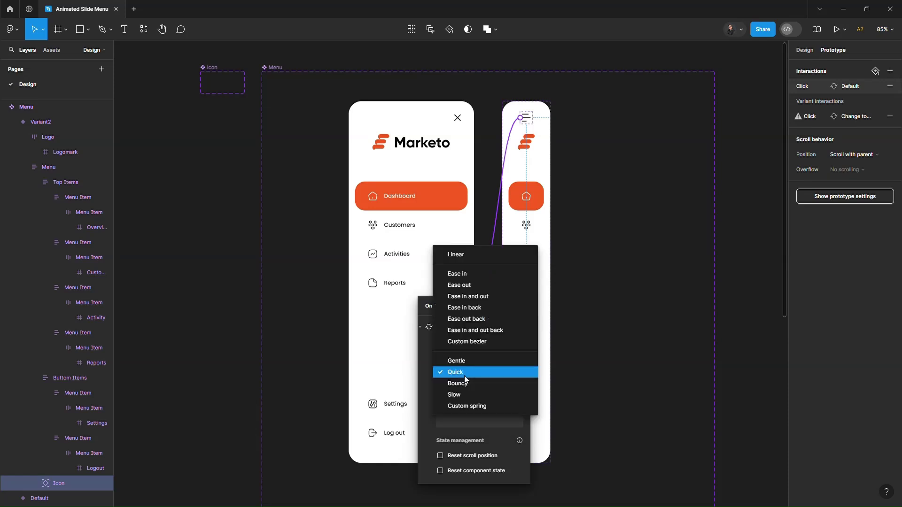
pyautogui.click(464, 372)
pyautogui.click(526, 306)
pyautogui.click(712, 263)
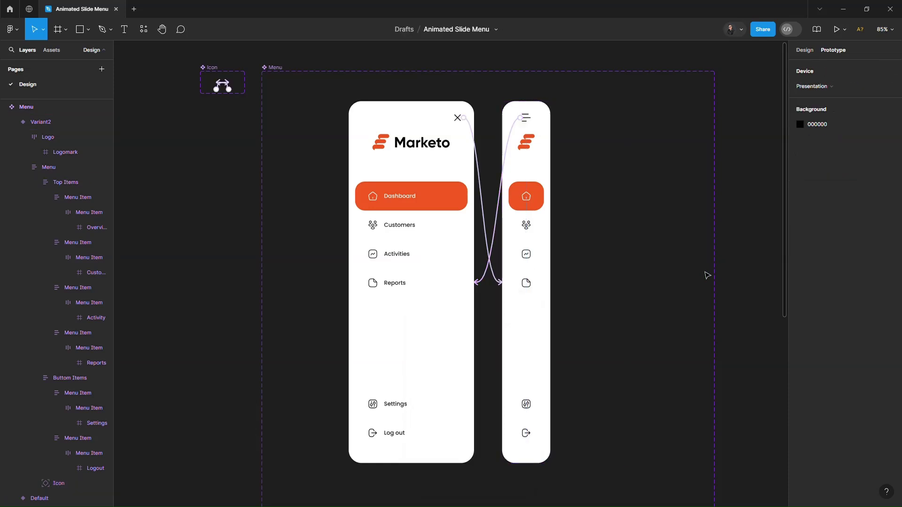
# - Create a 1440×1024 Desktop frame with its top aligned to the menu
pyautogui.scroll(-3, 589, 309)
pyautogui.hotkey('shift', 'e')
pyautogui.hotkey('alt', 'l')
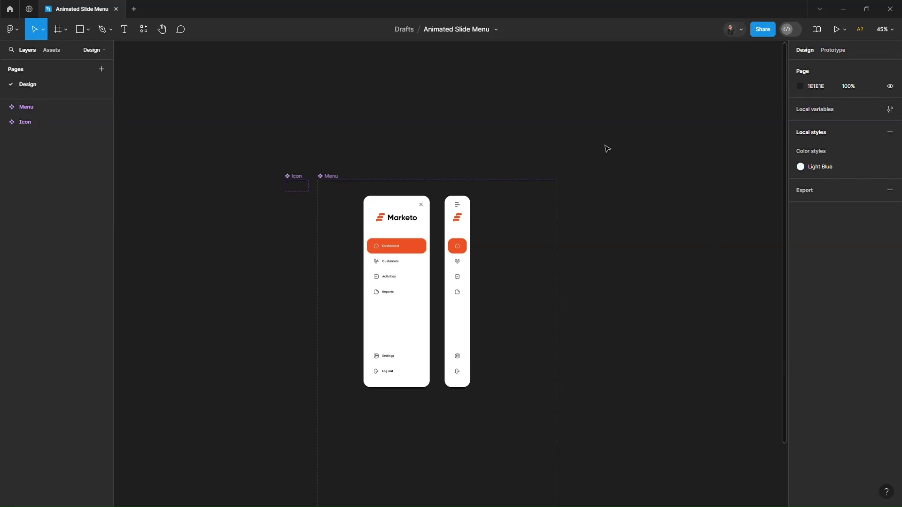
pyautogui.hscroll(3, 604, 147)
pyautogui.scroll(-2, 151, 79)
pyautogui.click(60, 31)
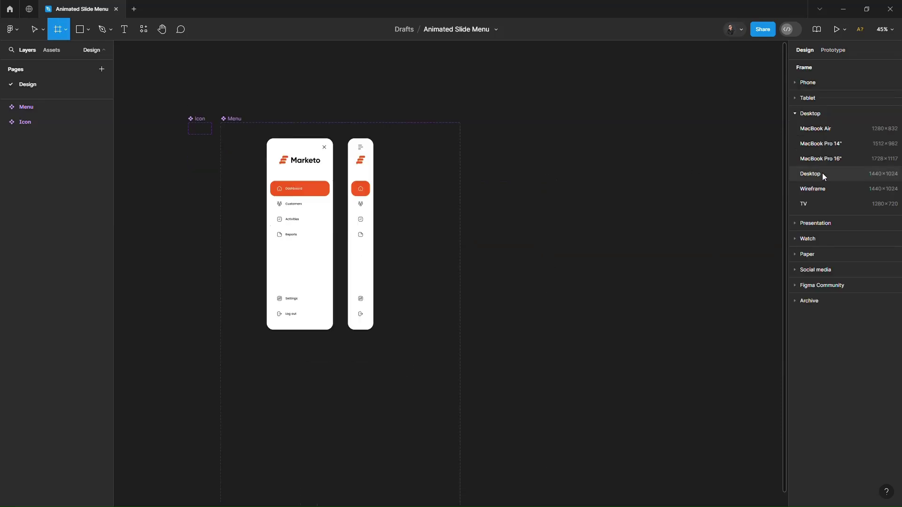
pyautogui.click(822, 175)
pyautogui.moveTo(493, 163); pyautogui.dragTo(501, 123)
# - Apply the Light Blue fill style to the Desktop - 1 frame
pyautogui.hscroll(3, 502, 123)
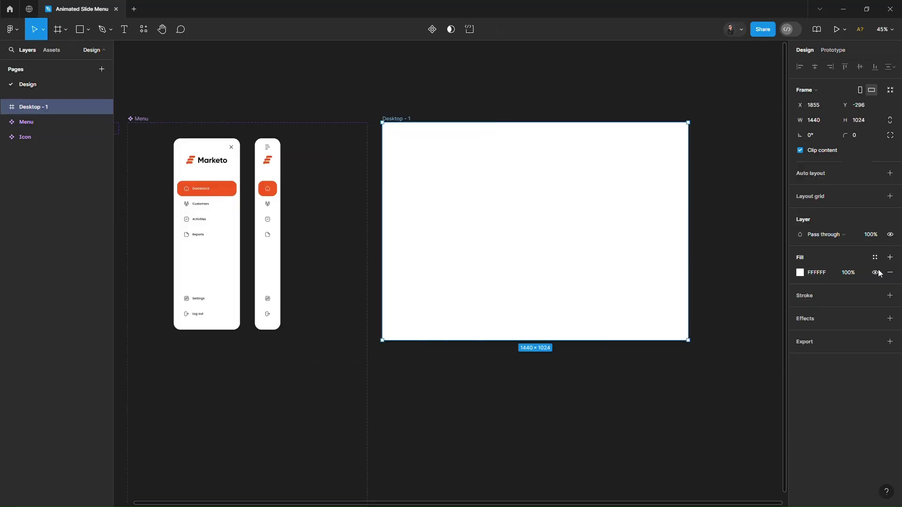
pyautogui.click(875, 257)
pyautogui.click(702, 320)
pyautogui.click(596, 395)
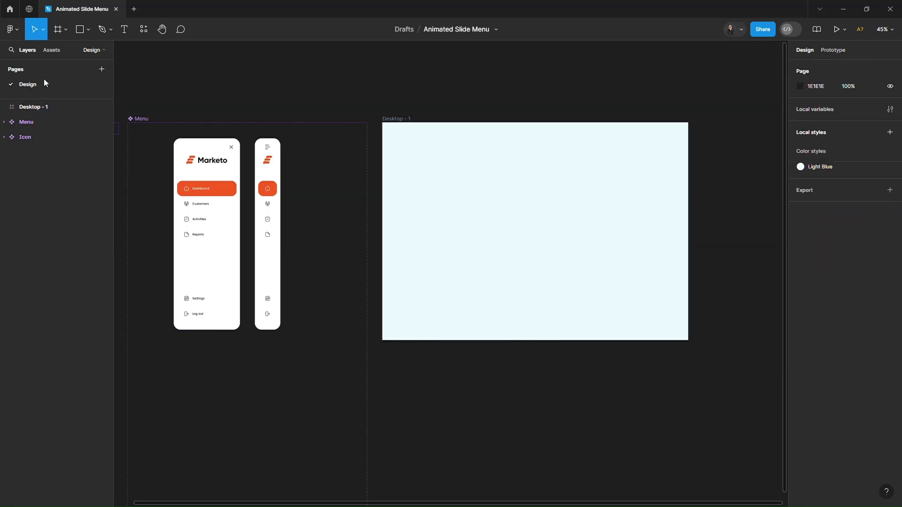
# - Place a Menu component instance inside Desktop - 1 and position it lower in the frame
pyautogui.moveTo(64, 163); pyautogui.dragTo(479, 212)
pyautogui.moveTo(539, 224); pyautogui.dragTo(541, 224)
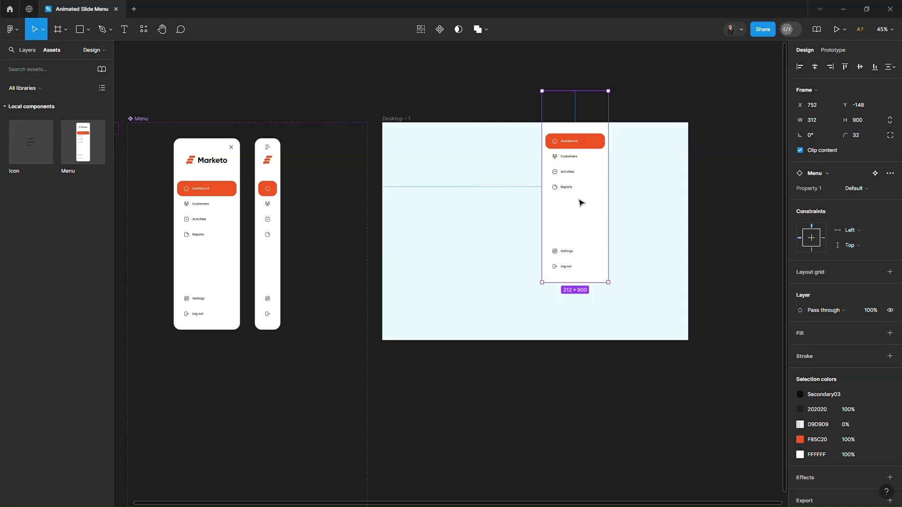
pyautogui.moveTo(581, 202); pyautogui.dragTo(540, 248)
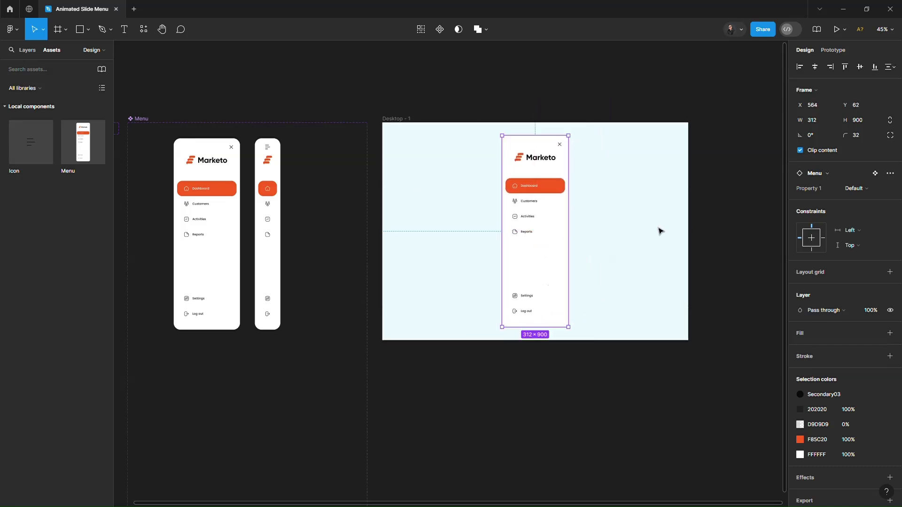
pyautogui.click(722, 231)
pyautogui.click(395, 120)
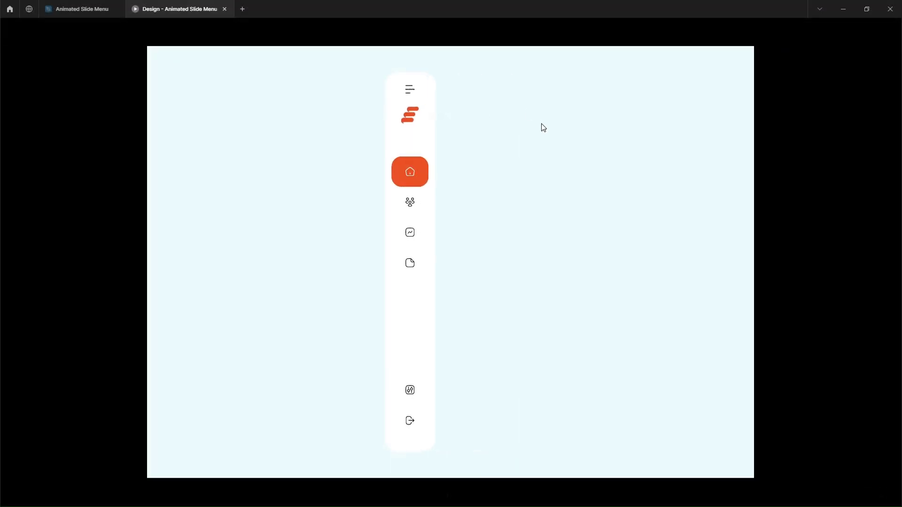
# - In the preview, expand the sidebar, collapse it to icons, then expand it again
pyautogui.click(418, 94)
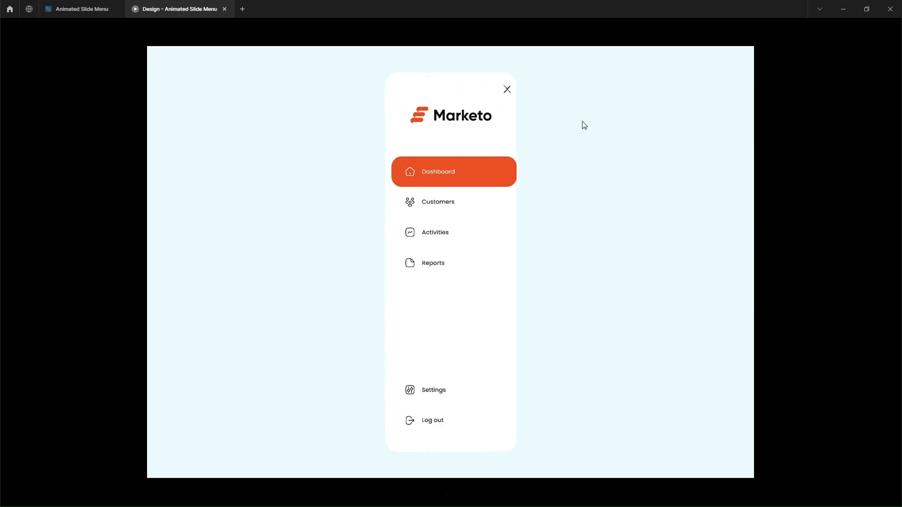
pyautogui.click(499, 90)
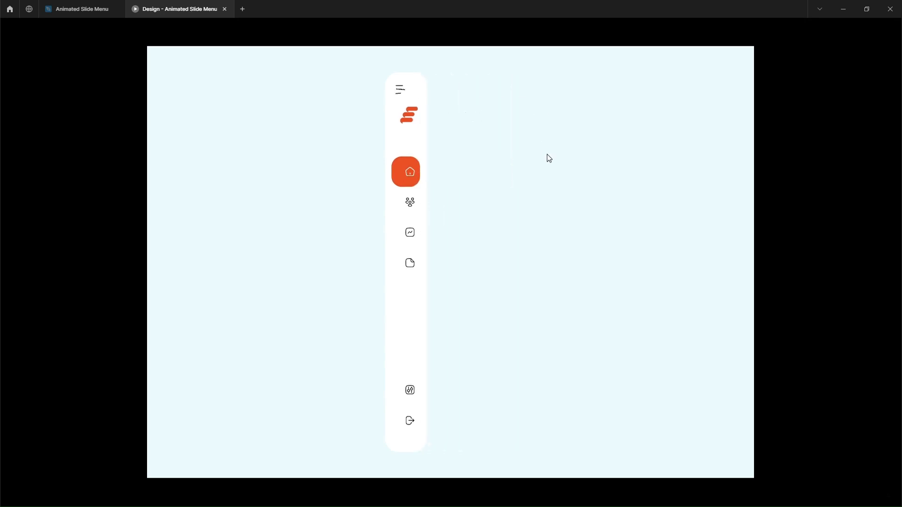
pyautogui.click(421, 97)
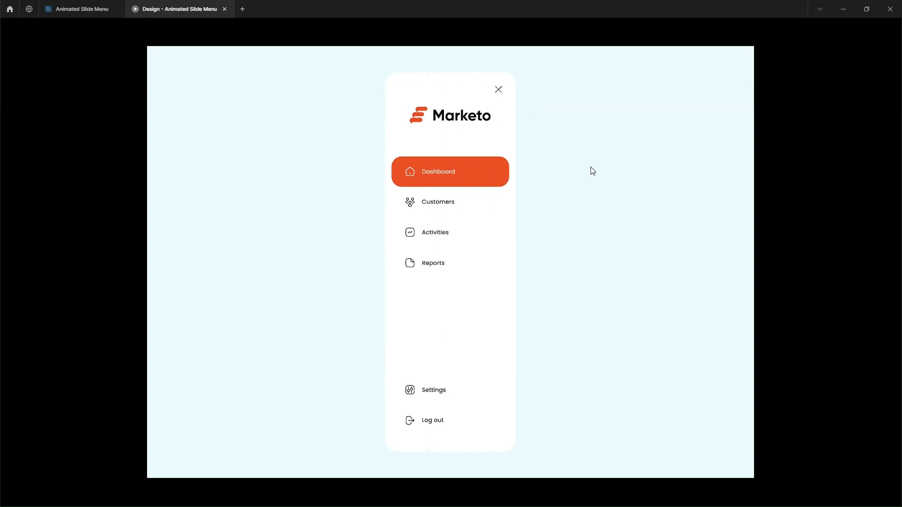